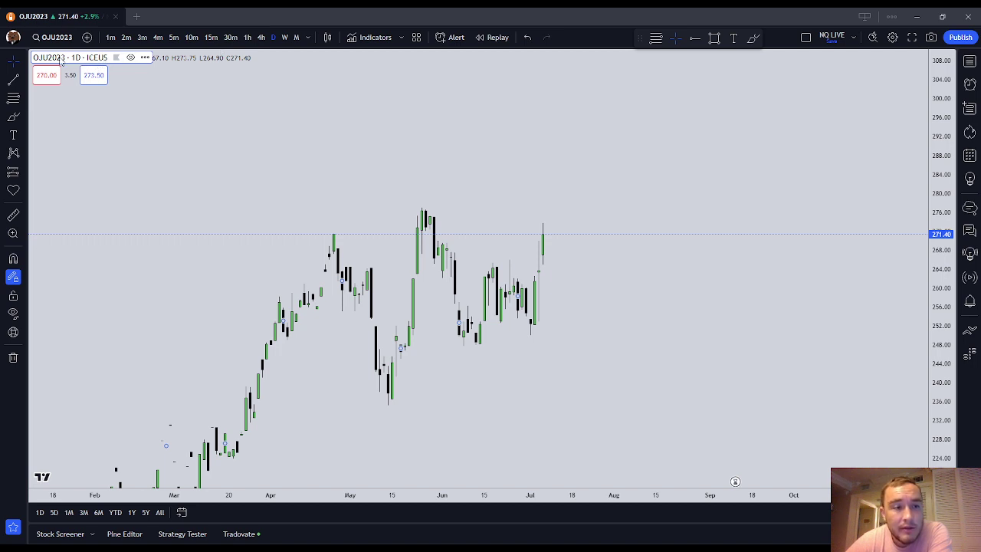
- Switch the OJU2023 chart to the weekly timeframe and frame the 2023 candles with a wider price scale
scroll(749, 216, "down", 1)
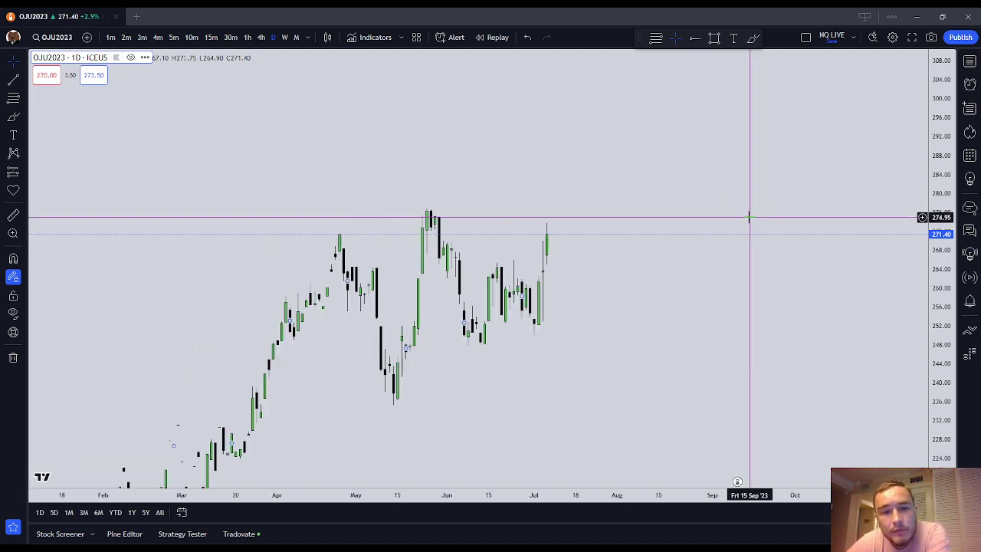
left_click(285, 37)
left_click_drag(946, 183, 946, 371)
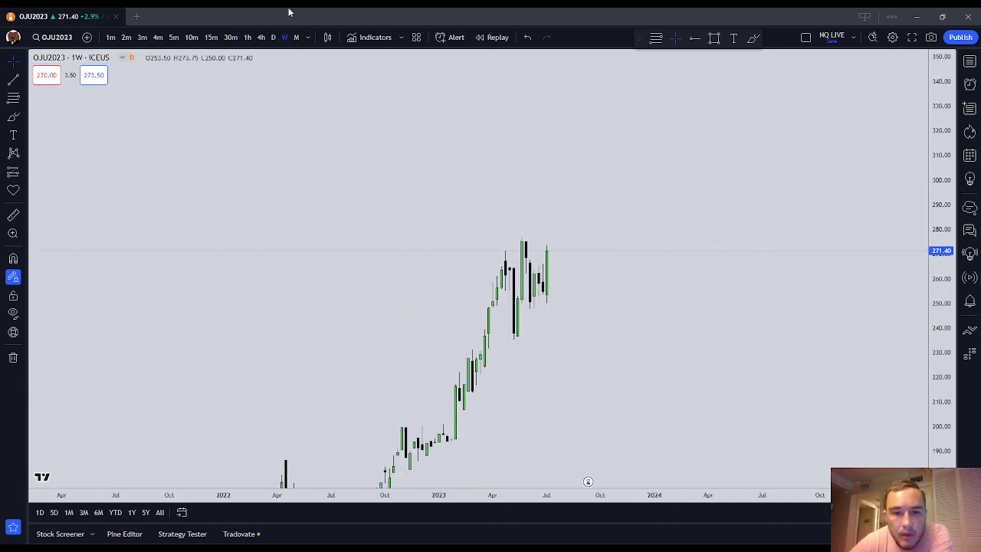
scroll(401, 242, "up", 2)
left_click_drag(572, 333, 682, 363)
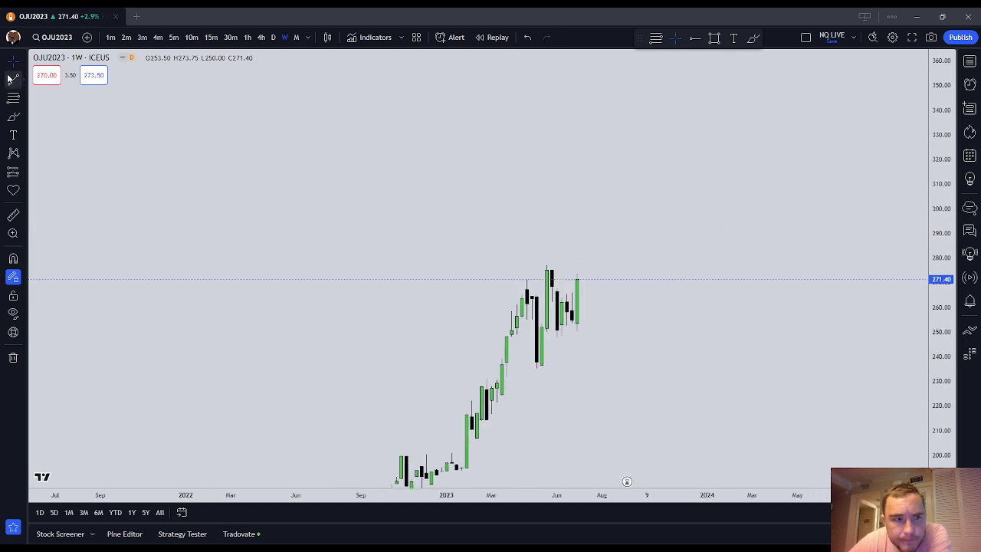
- Circle the April swing high, the May swing low and the late-May swing high with the brush
left_click(13, 118)
mouse_move(528, 278)
left_mouse_down()
mouse_move(519, 282)
mouse_move(530, 276)
left_mouse_up()
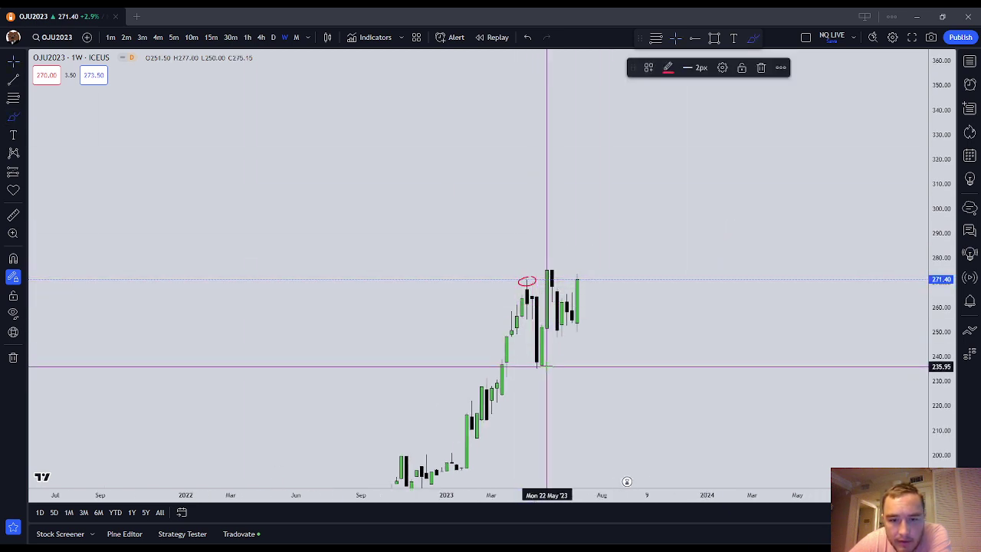
left_click_drag(532, 367, 535, 363)
left_click_drag(539, 266, 552, 264)
key("Escape")
left_click_drag(672, 272, 672, 235)
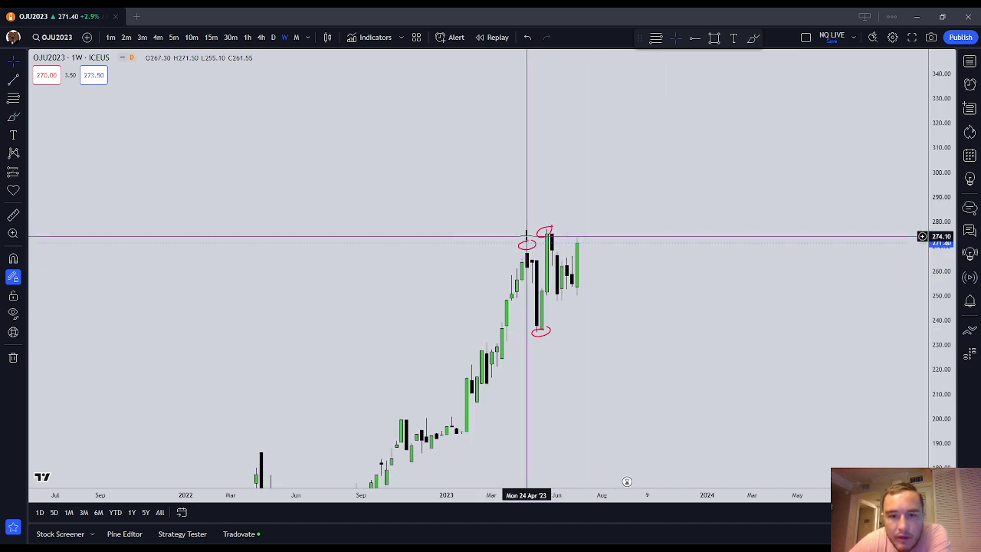
left_click_drag(940, 367, 940, 302)
scroll(505, 300, "up", 1)
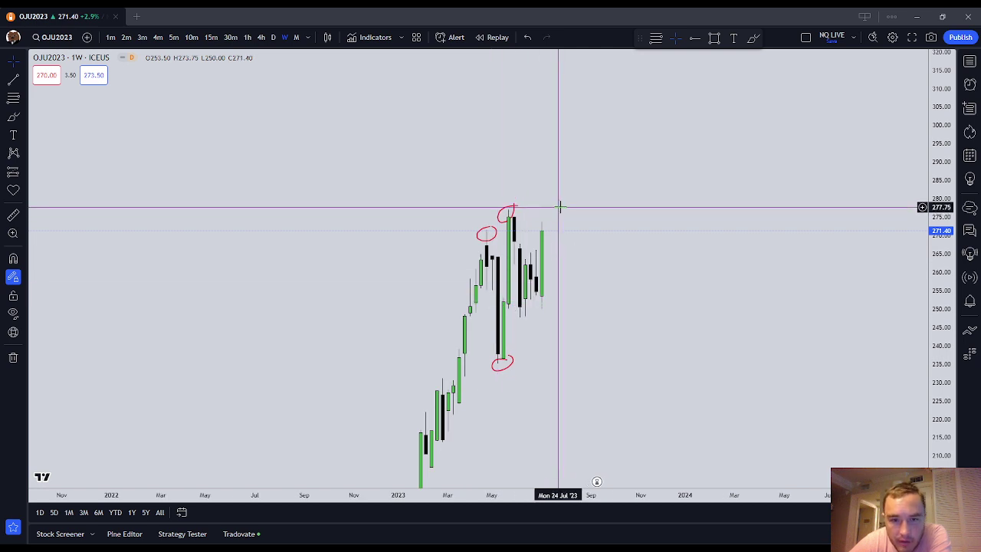
- Remove all the brush circles from the chart
left_click(488, 227)
left_click(605, 212)
right_click(605, 212)
left_click(673, 426)
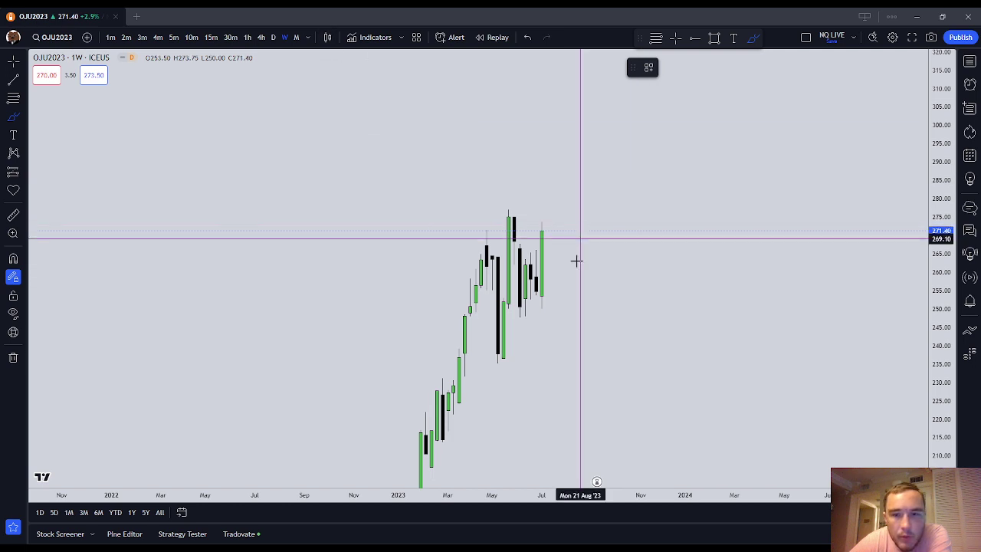
- Mark the June–July consolidation with two freehand horizontal lines at about 262 and 253.5, discarding the freehand box around it
mouse_move(514, 258)
left_mouse_down()
mouse_move(531, 305)
mouse_move(565, 247)
mouse_move(513, 249)
left_mouse_up()
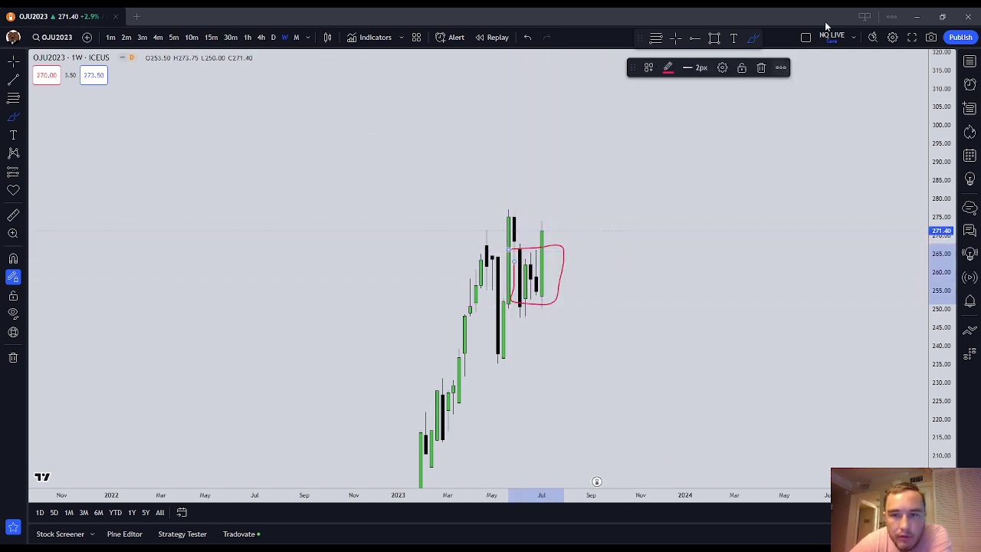
left_click(762, 68)
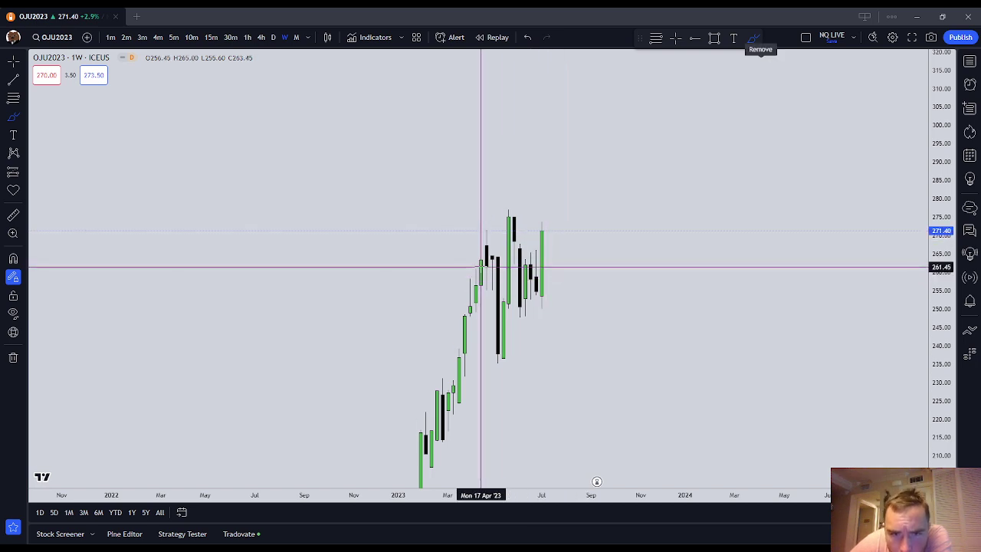
left_click_drag(492, 265, 551, 264)
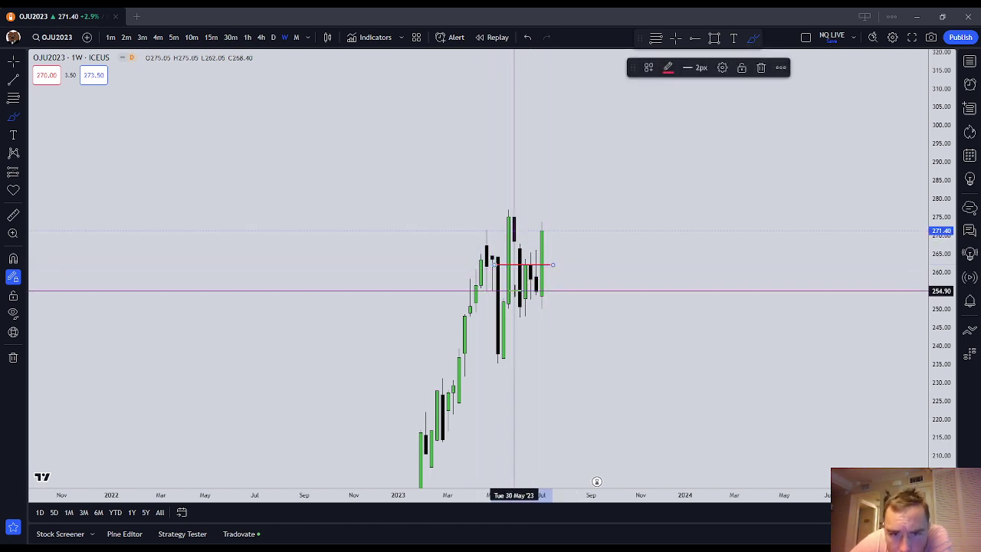
left_click_drag(494, 296, 573, 294)
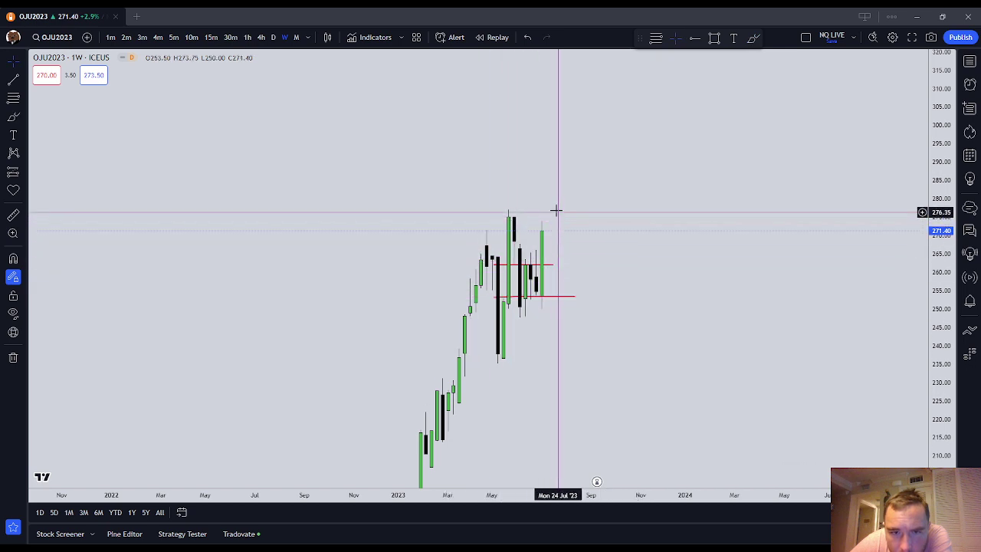
- Sketch a projected rise and pullback above the last weekly candle with the brush and remove all drawings from the chart
left_click(12, 119)
mouse_move(546, 230)
left_mouse_down()
mouse_move(551, 195)
mouse_move(574, 207)
mouse_move(602, 248)
left_mouse_up()
key("ctrl+z")
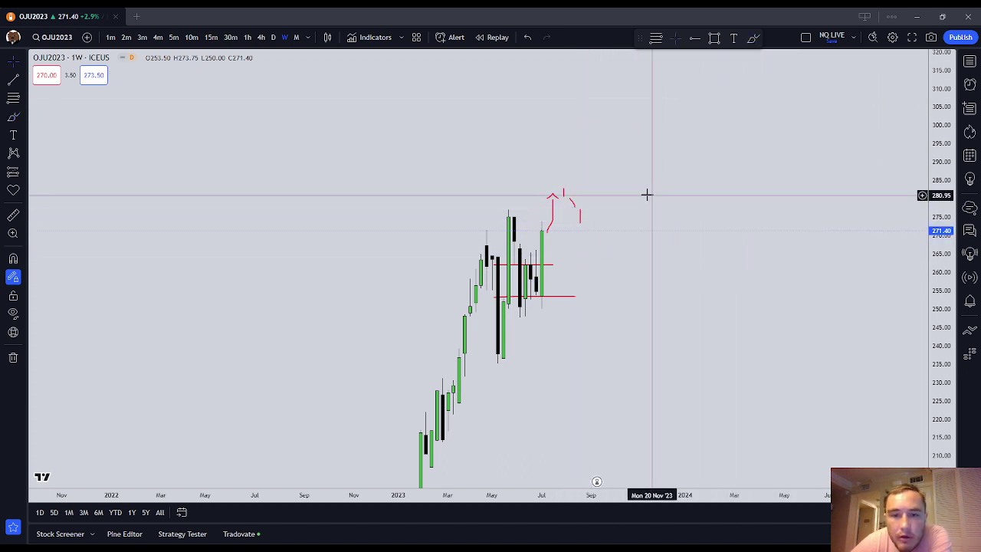
right_click(637, 186)
left_click(678, 399)
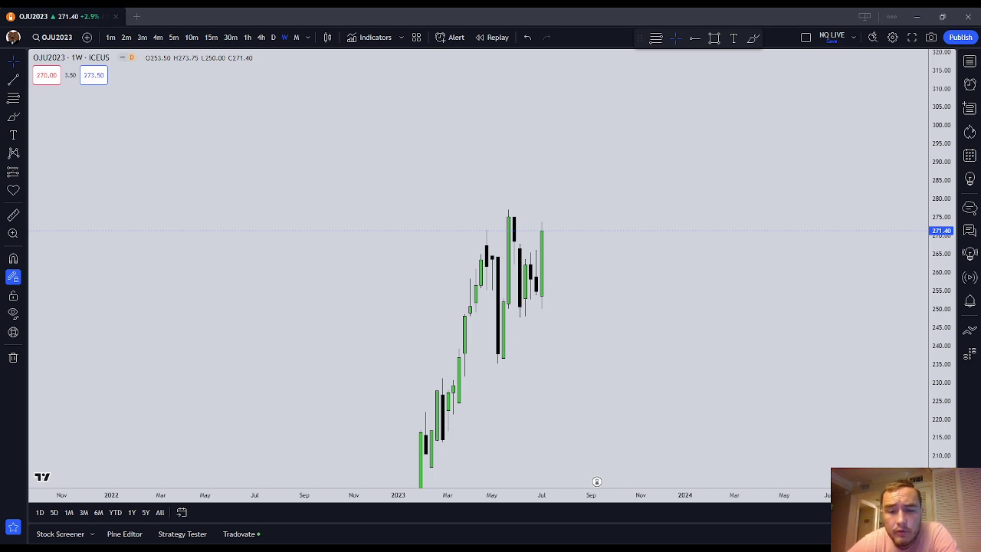
- Draw a freehand horizontal line at about 258.8 through the June–July weekly candles, extending past the last candle
mouse_move(578, 286)
left_mouse_down()
mouse_move(574, 210)
mouse_move(606, 215)
left_mouse_up()
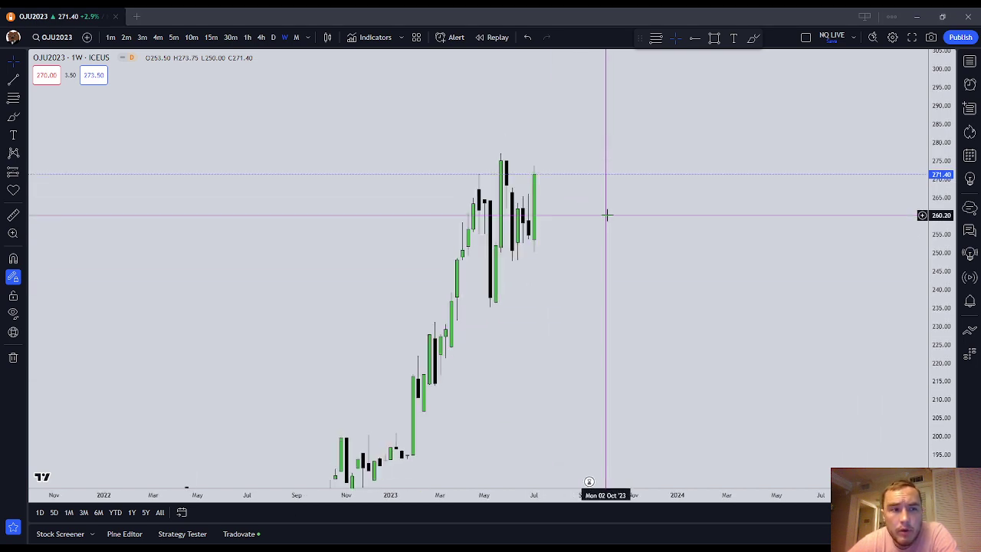
left_click(753, 38)
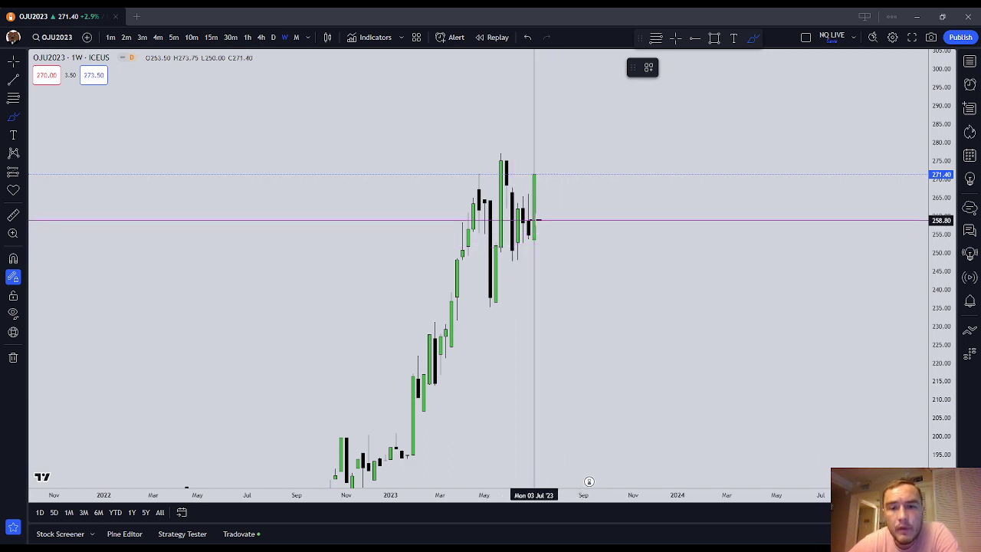
left_click_drag(512, 220, 584, 220)
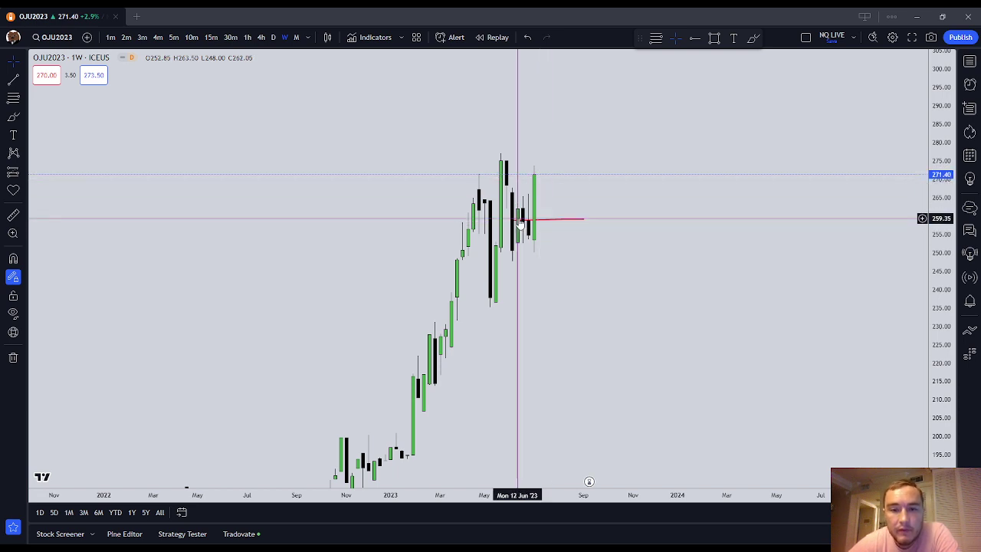
- Move the horizontal brush line up to about 262 and back to about 258.8, and delete it
left_click_drag(539, 220, 542, 209)
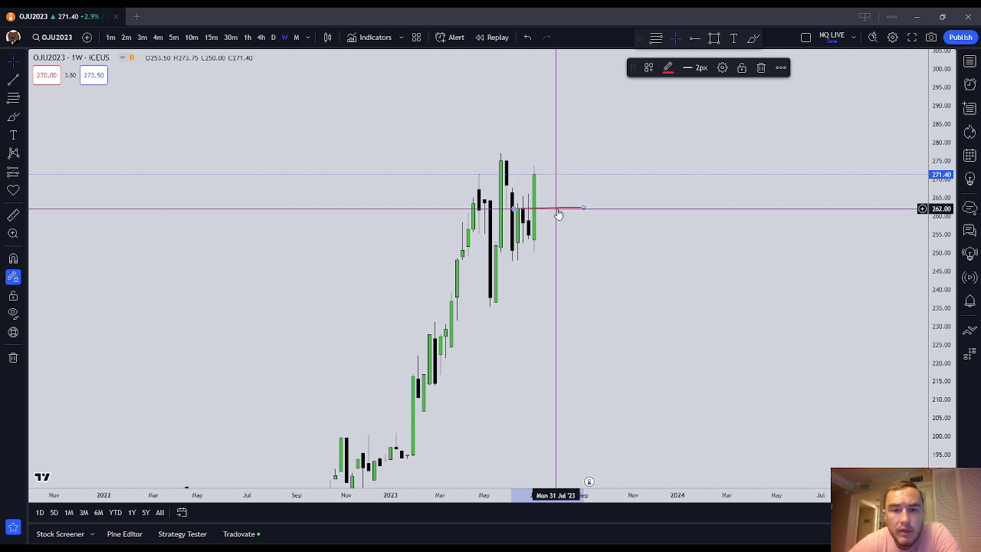
left_click_drag(559, 216, 544, 221)
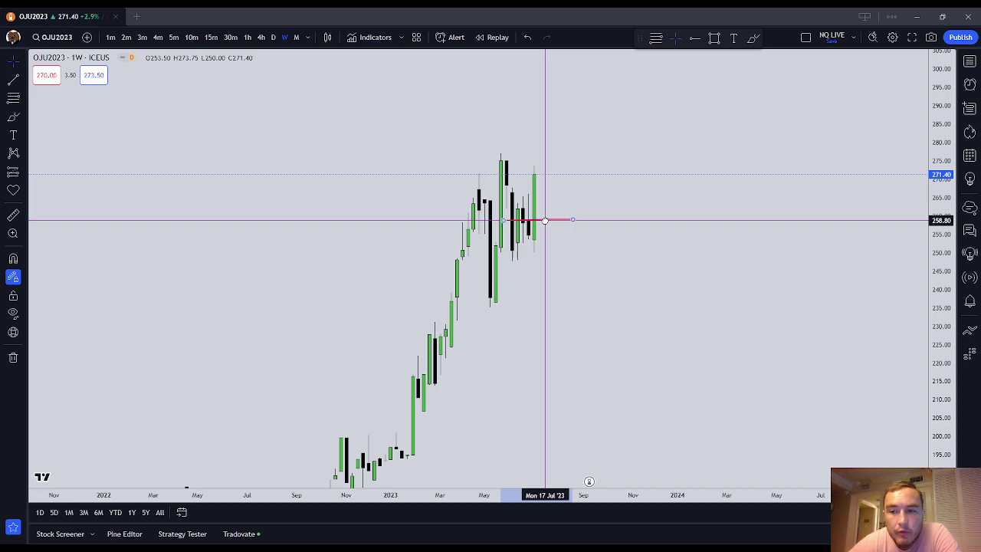
left_click_drag(544, 220, 546, 220)
left_click(763, 67)
- Sketch a short vertical brush stroke up to about 279.5 beside the last weekly candle and delete it
left_click_drag(584, 195, 580, 247)
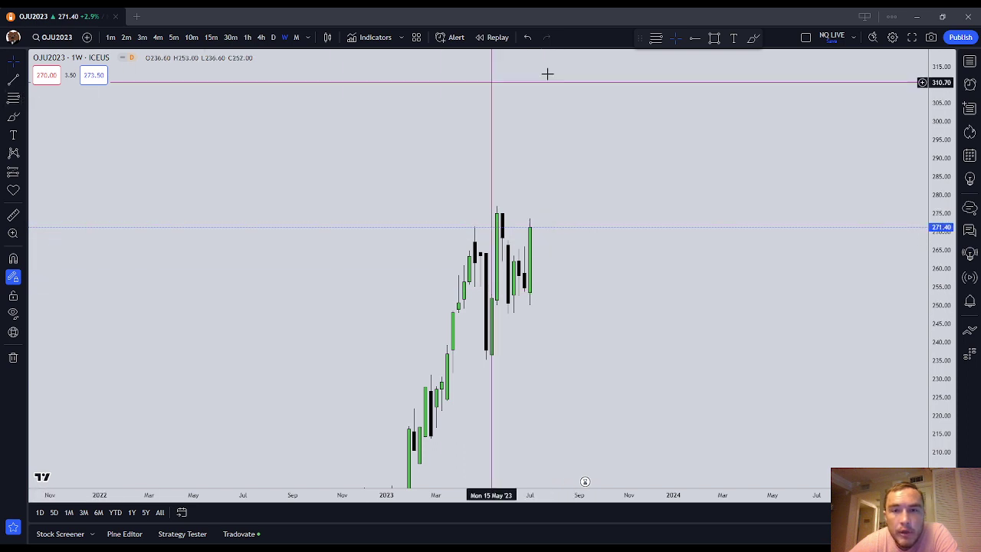
left_click(13, 117)
left_click_drag(540, 234, 539, 203)
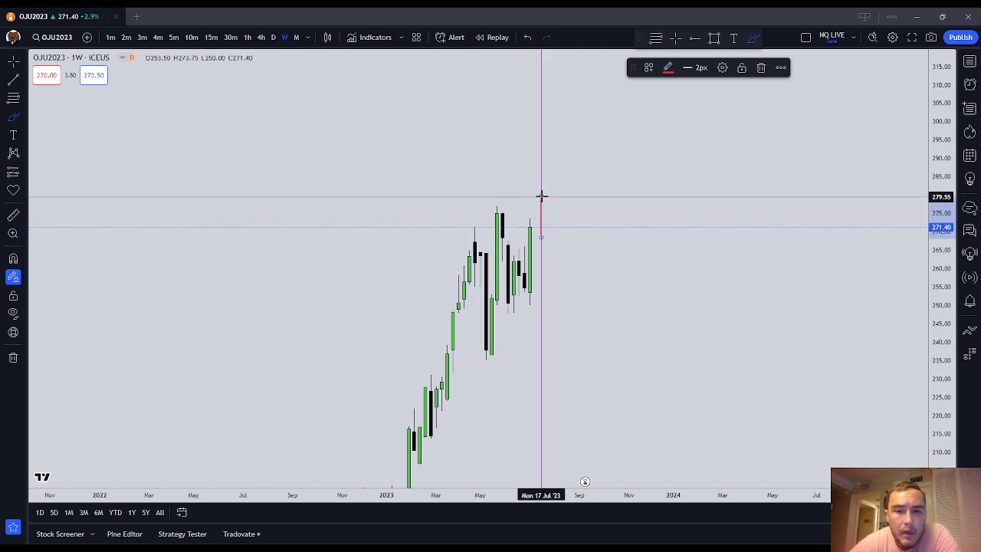
left_click(760, 67)
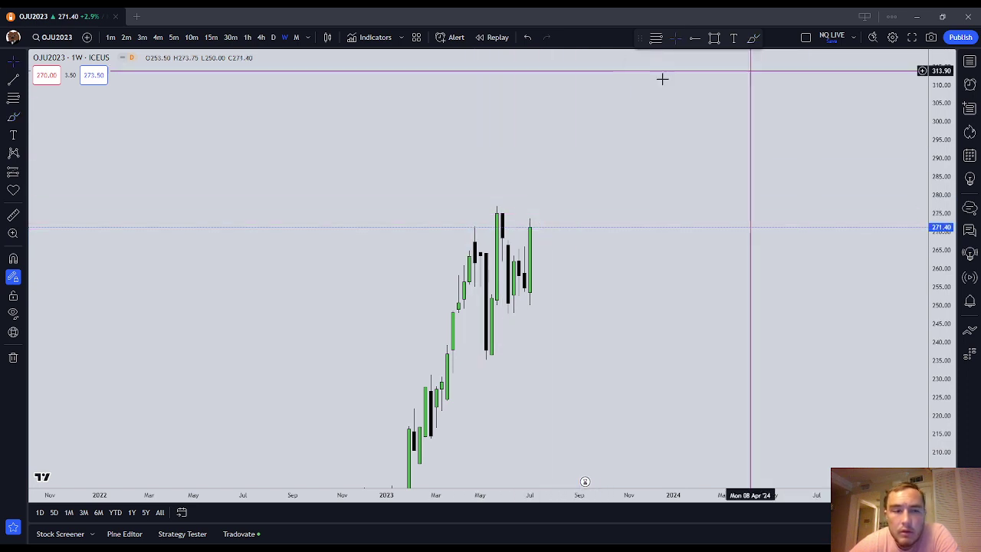
- Turn on magnet snapping and draw a Fib retracement between the 253.60 low and 266.00 high of the 26 June weekly candle
left_click(14, 99)
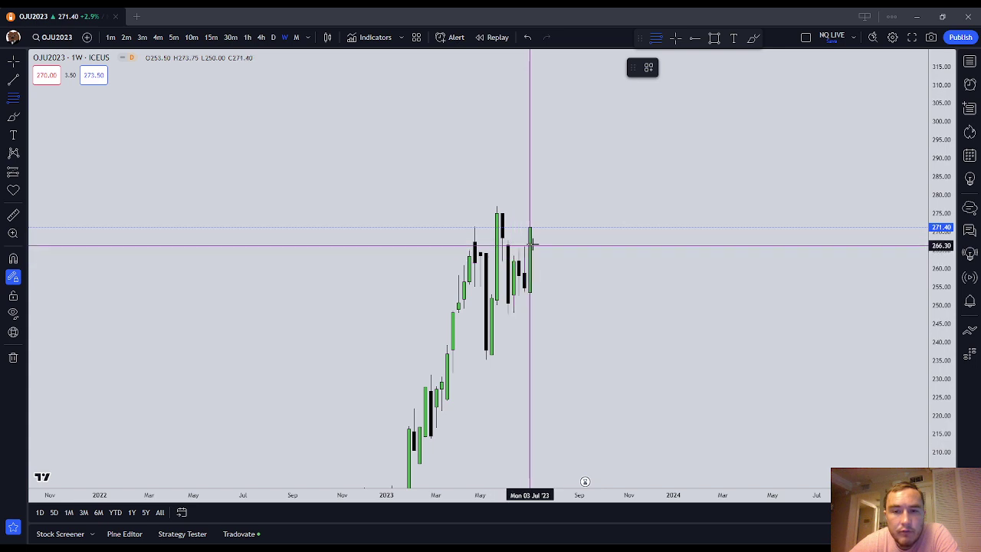
left_click(13, 258)
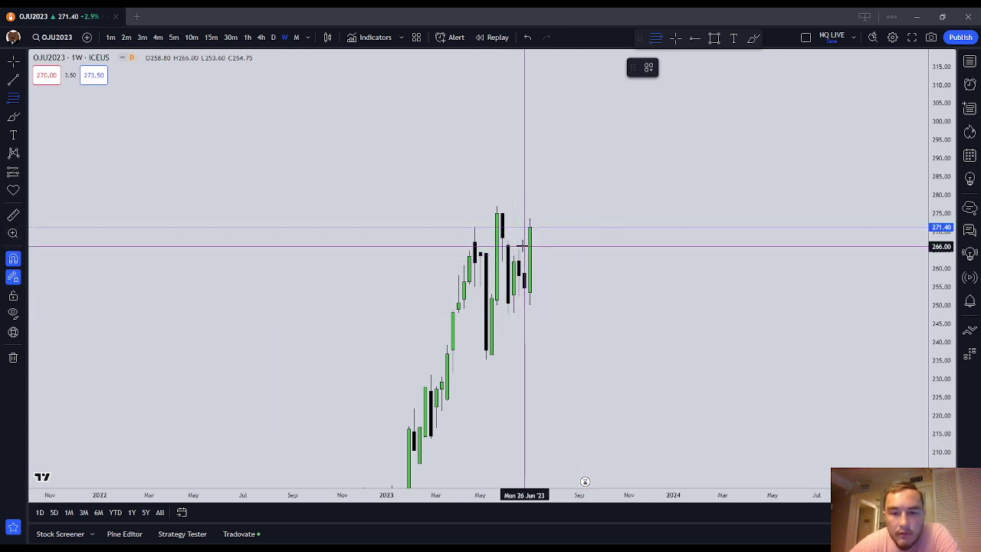
left_click(524, 246)
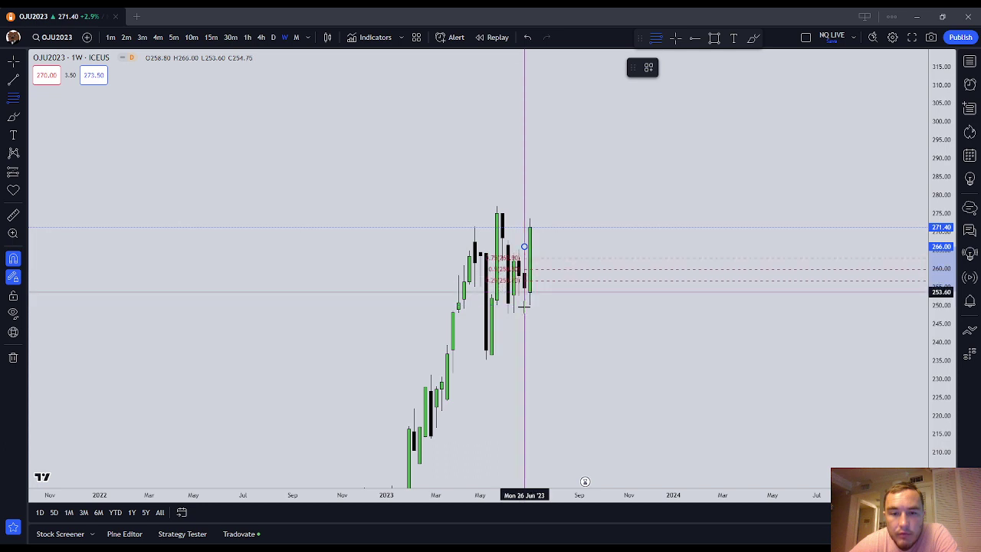
key("Escape")
left_click(13, 98)
left_click(524, 299)
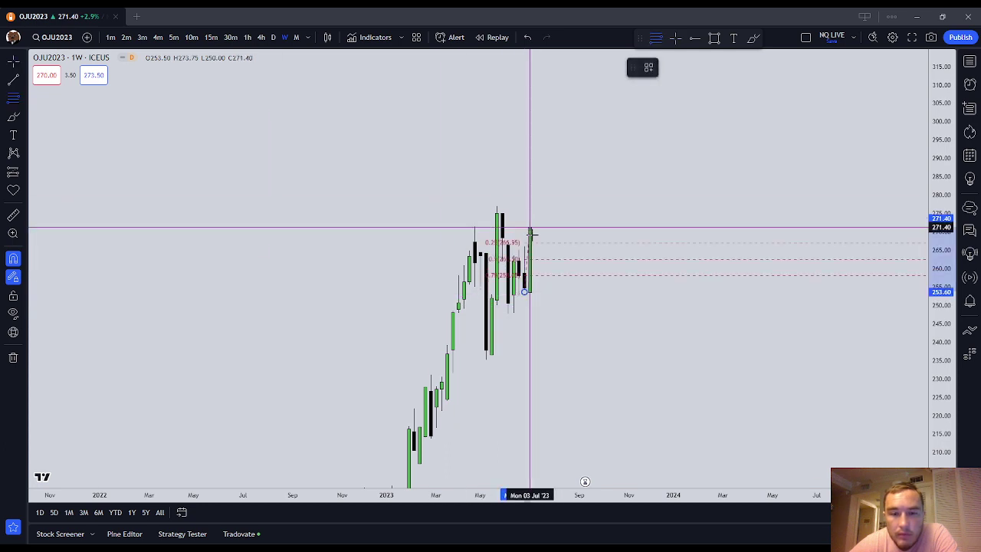
- Apply the ICT Breaker Std. Dev Projection template to the Fib retracement and deselect it
left_click(649, 69)
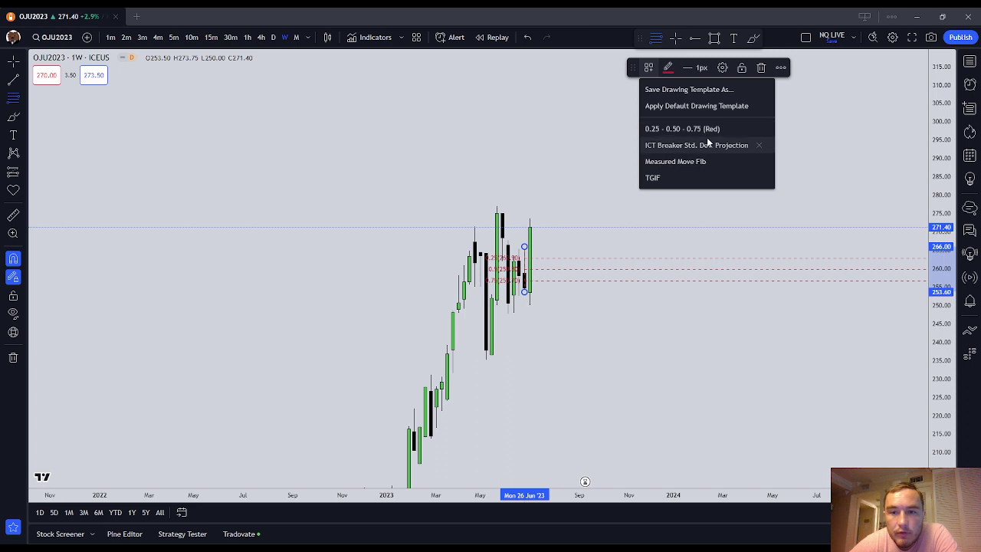
left_click(709, 145)
left_click(654, 284)
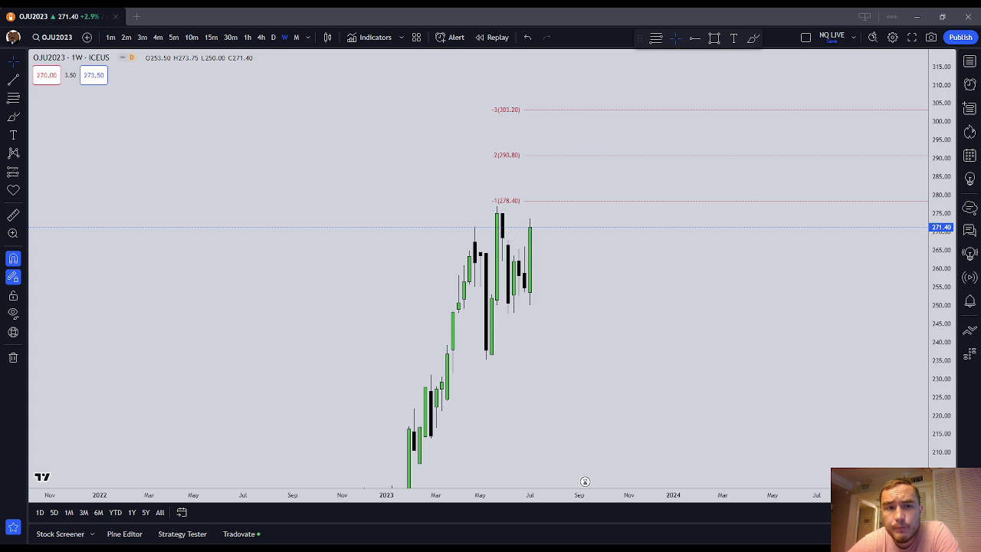
- Switch to the daily timeframe and re-anchor the Fib projection to the early-July swing, from about 250 up to about 260
left_click(275, 38)
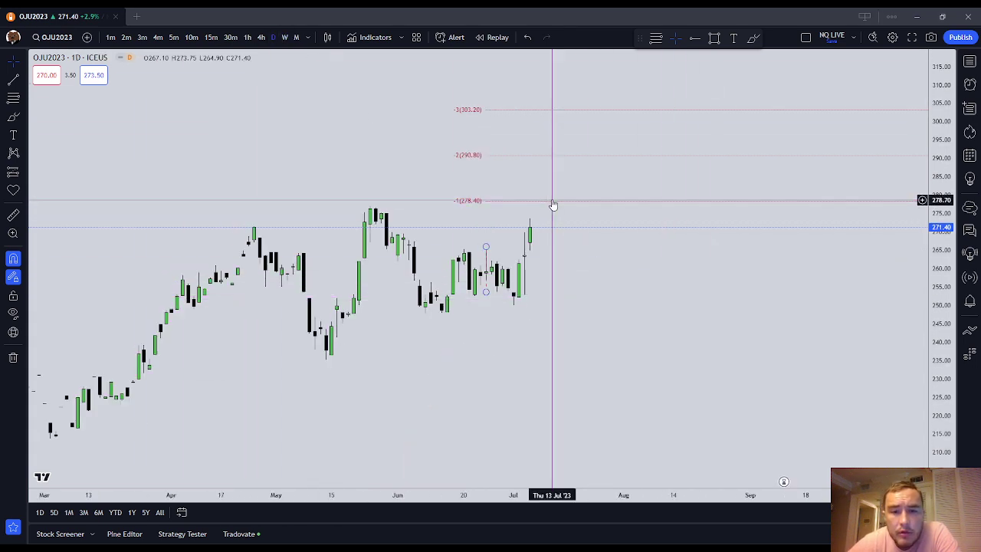
left_click(485, 293)
left_click_drag(486, 292, 514, 305)
mouse_move(491, 245)
left_mouse_down()
mouse_move(513, 271)
mouse_move(534, 261)
mouse_move(519, 270)
left_mouse_up()
left_click(530, 280)
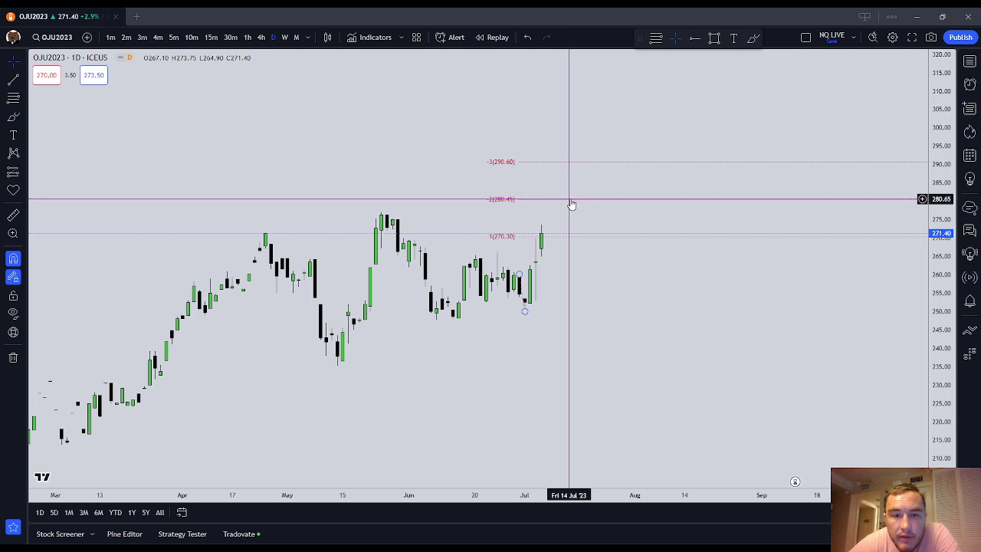
left_click(9, 117)
left_click_drag(411, 207, 365, 208)
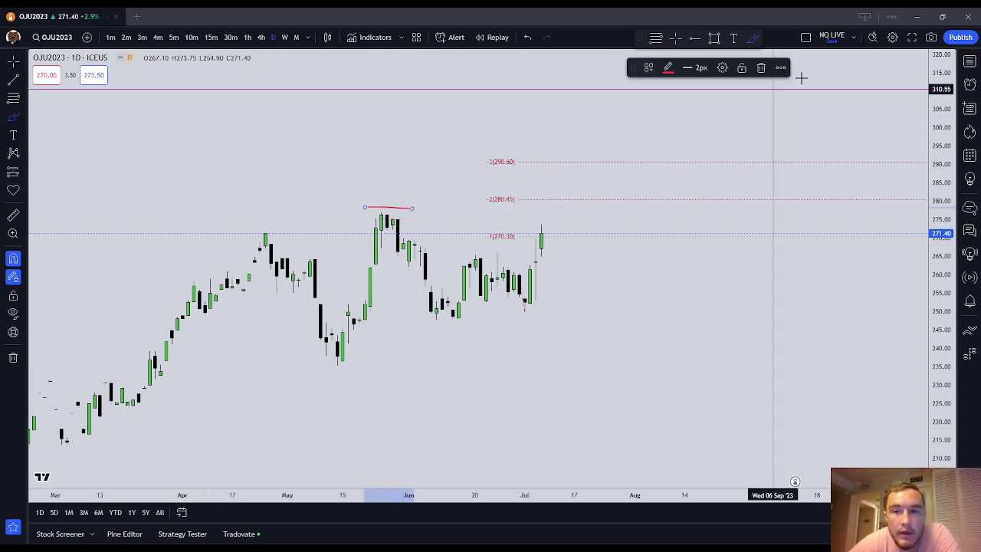
left_click(762, 68)
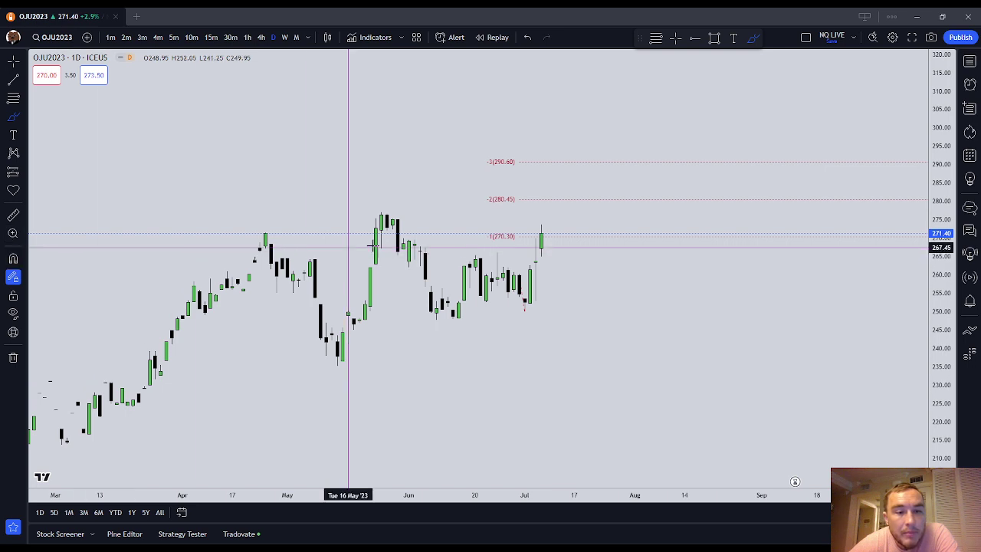
- Circle the late-May swing high on the daily chart with the brush
mouse_move(402, 210)
left_mouse_down()
mouse_move(368, 212)
mouse_move(400, 209)
left_mouse_up()
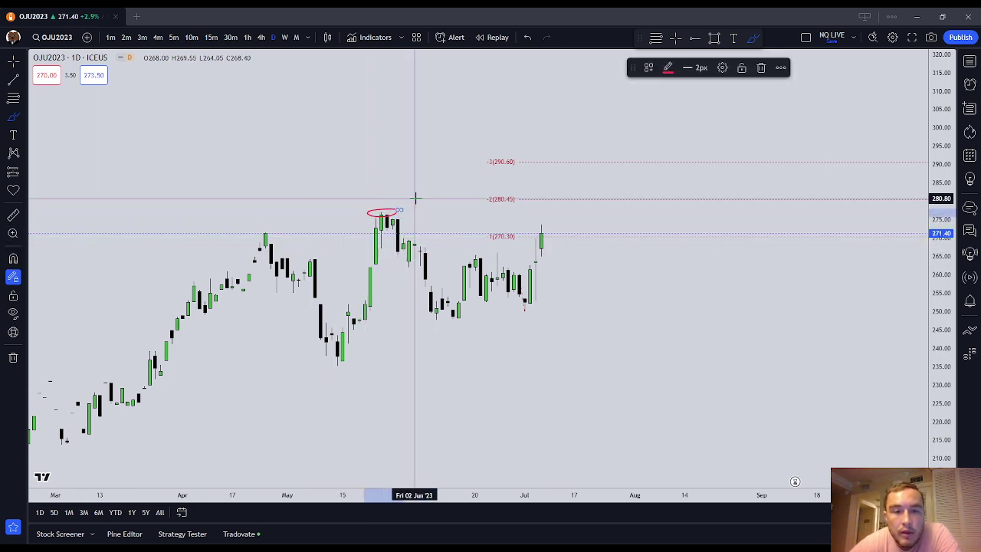
key("Escape")
left_click(399, 214)
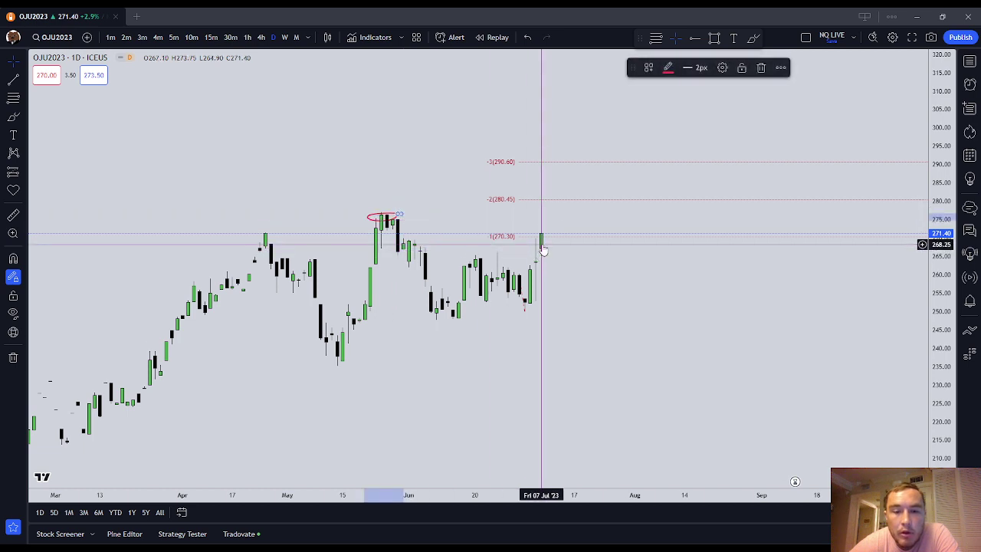
- Circle the early-July swing low with the brush and draw an arrow from the -2 (280.45) level back toward the late-May high
left_click(13, 116)
mouse_move(524, 270)
left_mouse_down()
mouse_move(513, 273)
mouse_move(535, 311)
mouse_move(530, 270)
left_mouse_up()
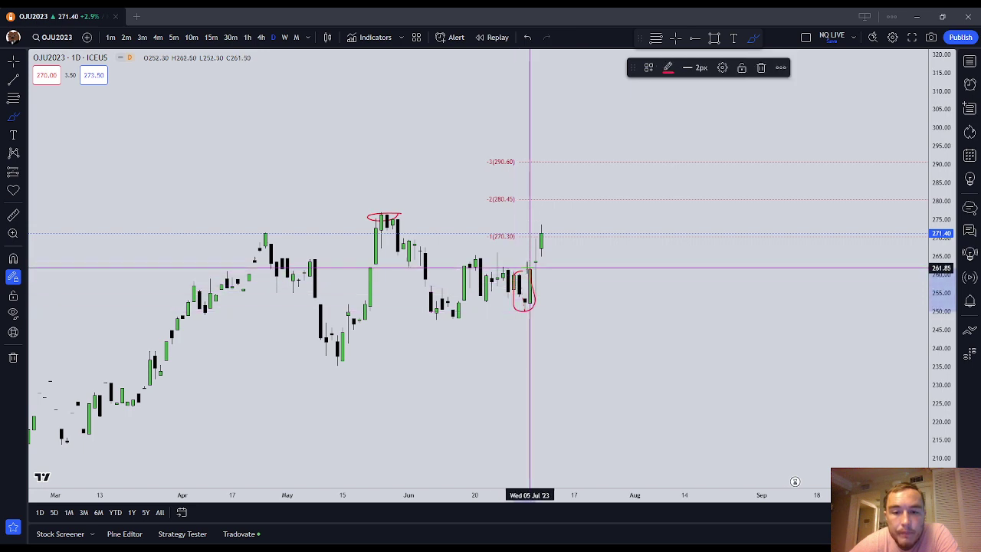
mouse_move(523, 198)
left_mouse_down()
mouse_move(420, 205)
mouse_move(430, 208)
left_mouse_up()
left_click(425, 165)
key("Escape")
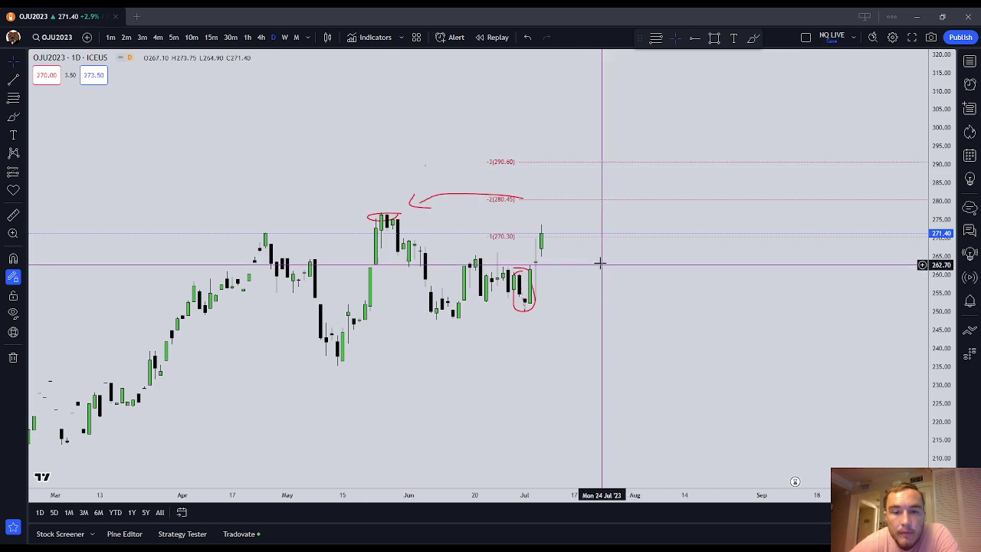
- Remove all drawings from the daily chart and brush a stroke upward from the latest candle to about 280
right_click(693, 113)
left_click(774, 327)
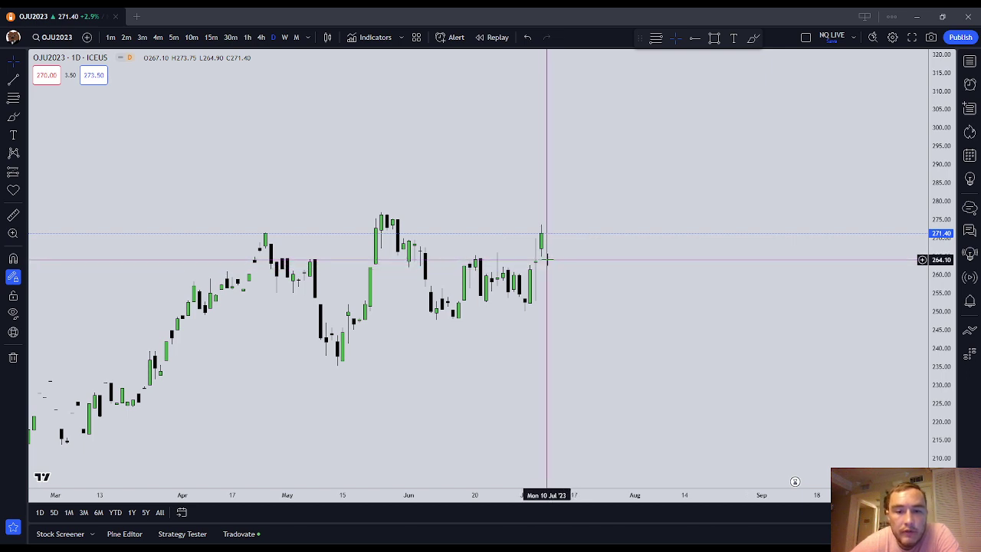
left_click(12, 117)
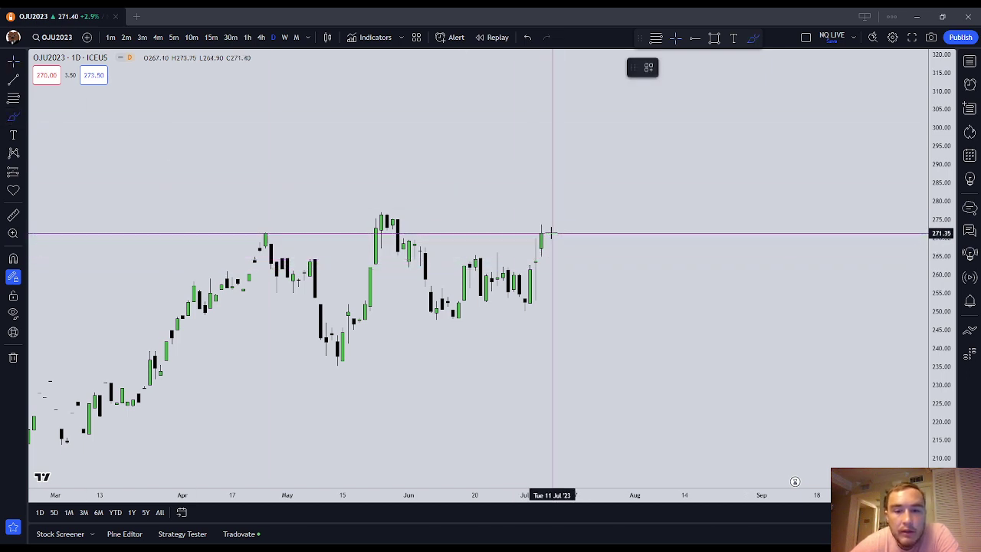
left_click_drag(551, 234, 561, 199)
- Redraw the Fib projection over the early-July swing and delete the stray vertical brush mark inside the late-May circle
left_click(6, 100)
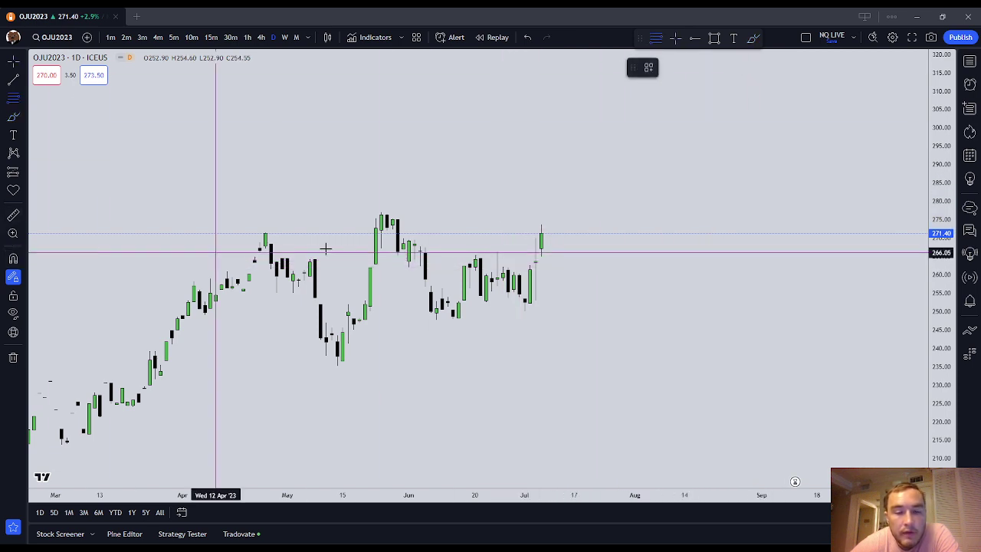
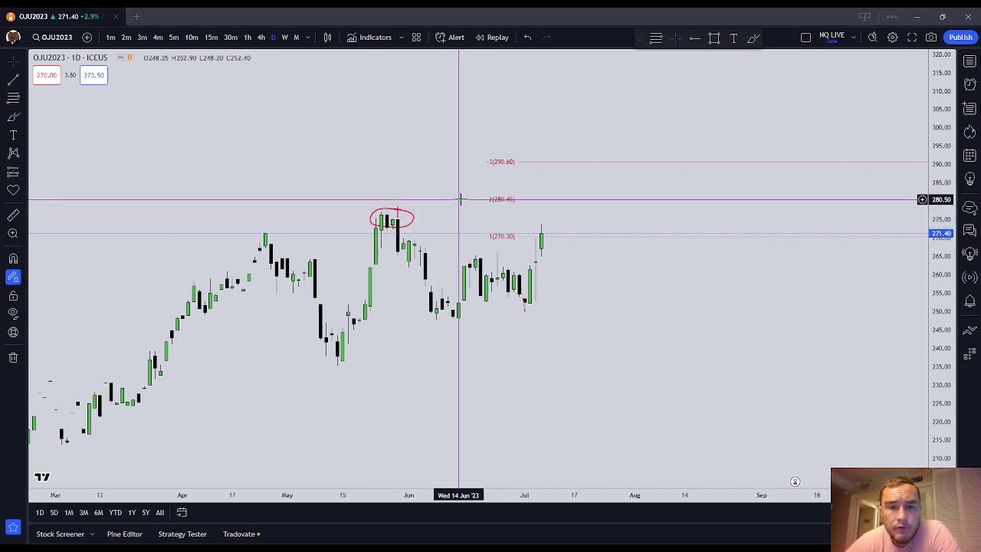
right_click(398, 213)
key("Escape")
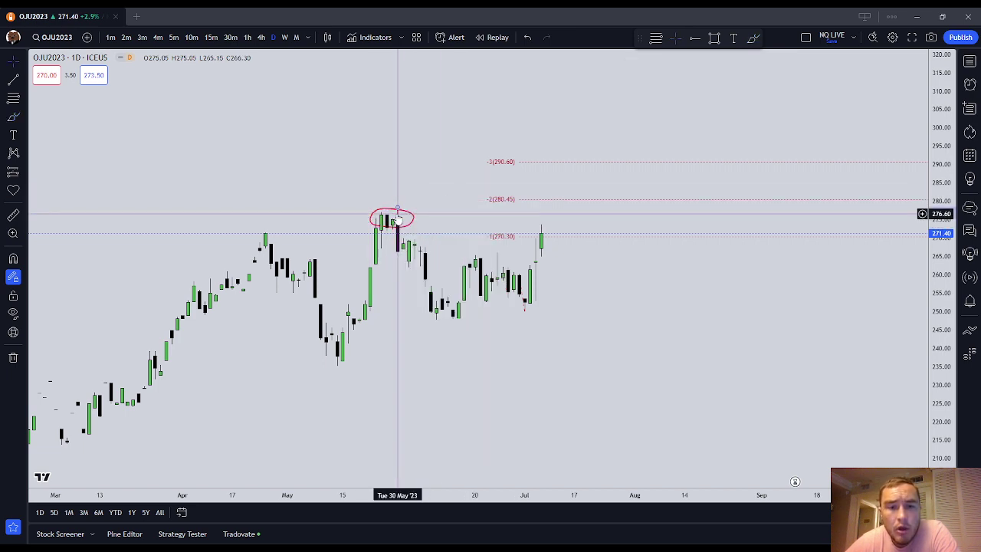
left_click(398, 214)
left_click(376, 243)
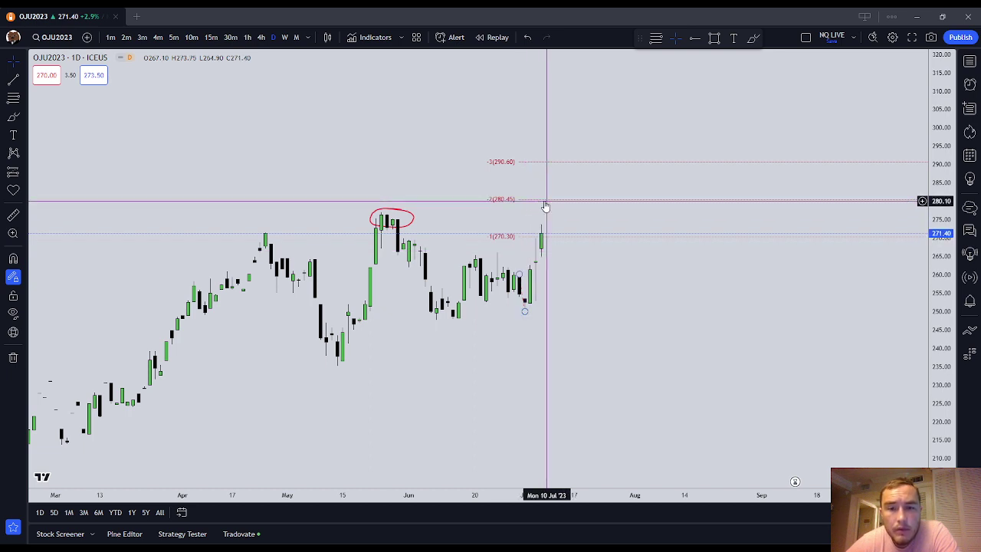
left_click(13, 116)
mouse_move(547, 197)
left_mouse_down()
mouse_move(510, 199)
mouse_move(558, 207)
mouse_move(540, 200)
left_mouse_up()
left_click(760, 68)
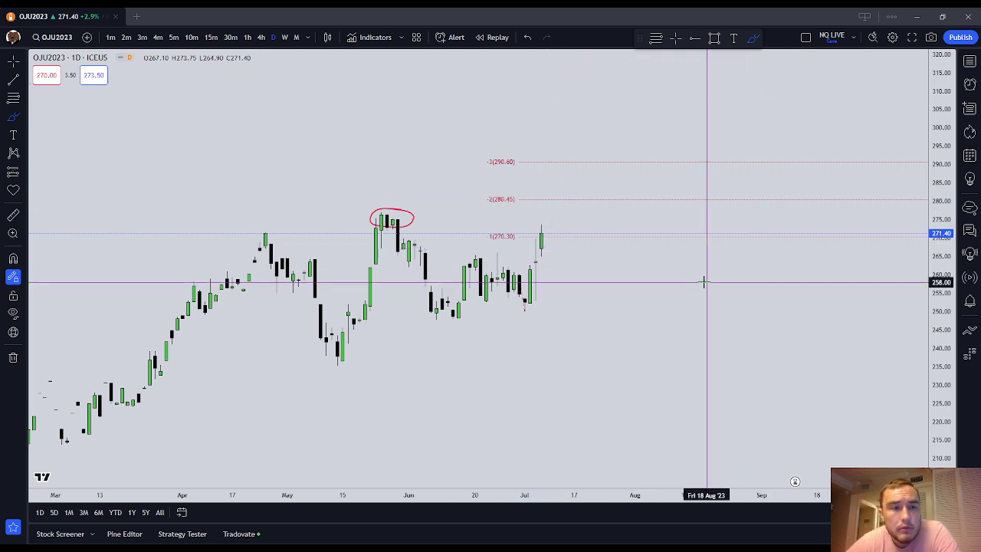
key("Escape")
left_click_drag(536, 284, 521, 271)
- Switch to the 4-hour timeframe and delete the Fib projection on the early-July swing
left_click(261, 38)
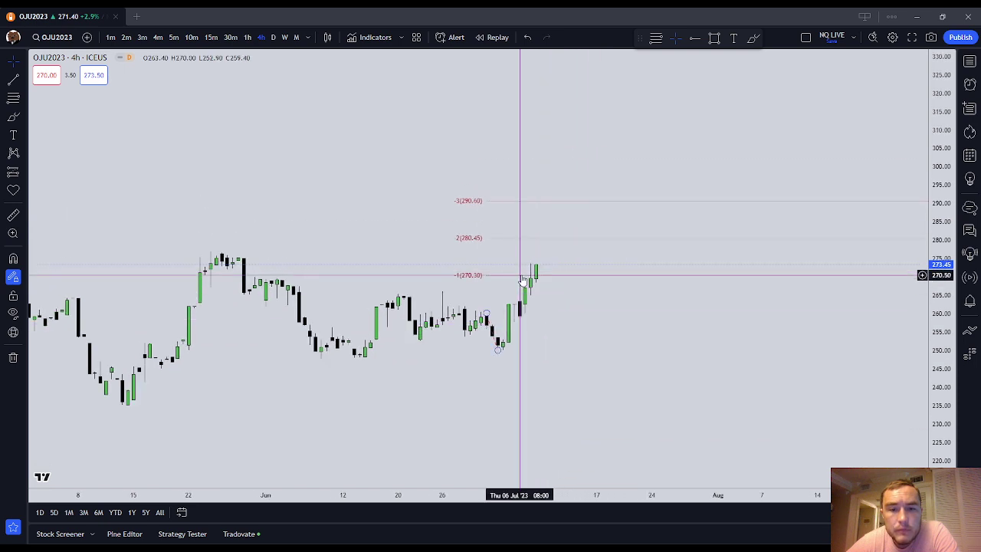
left_click(518, 274)
key("Delete")
- Draw a Fib projection with magnet snapping on the 6 July candle, from its 252.90 low to its 270.00 high
left_click(12, 99)
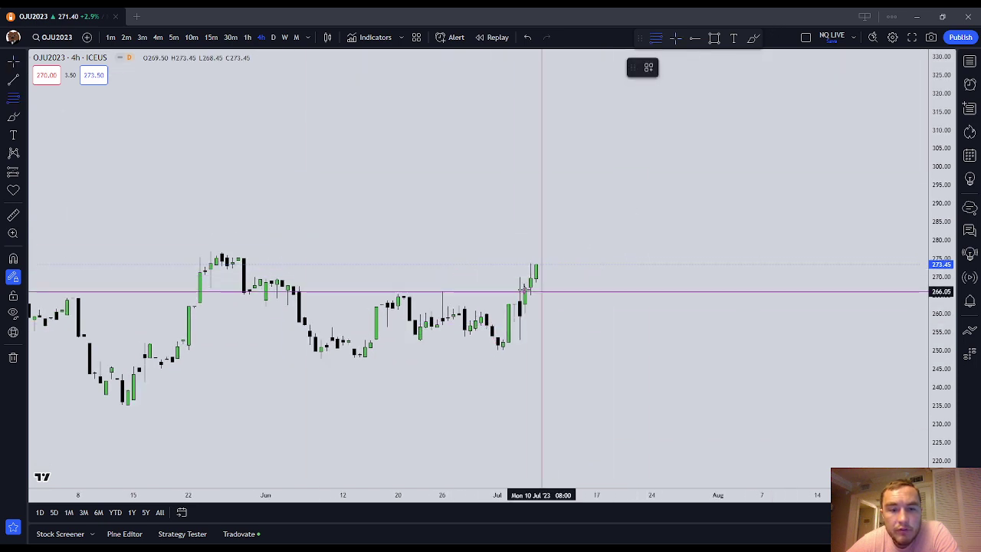
left_click(12, 258)
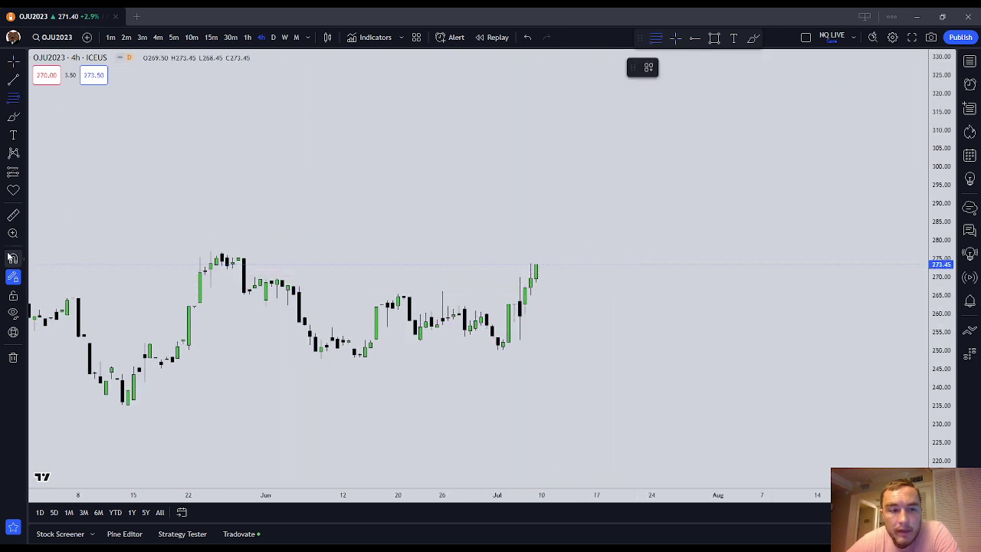
left_click(519, 339)
left_click(520, 277)
left_click(645, 315)
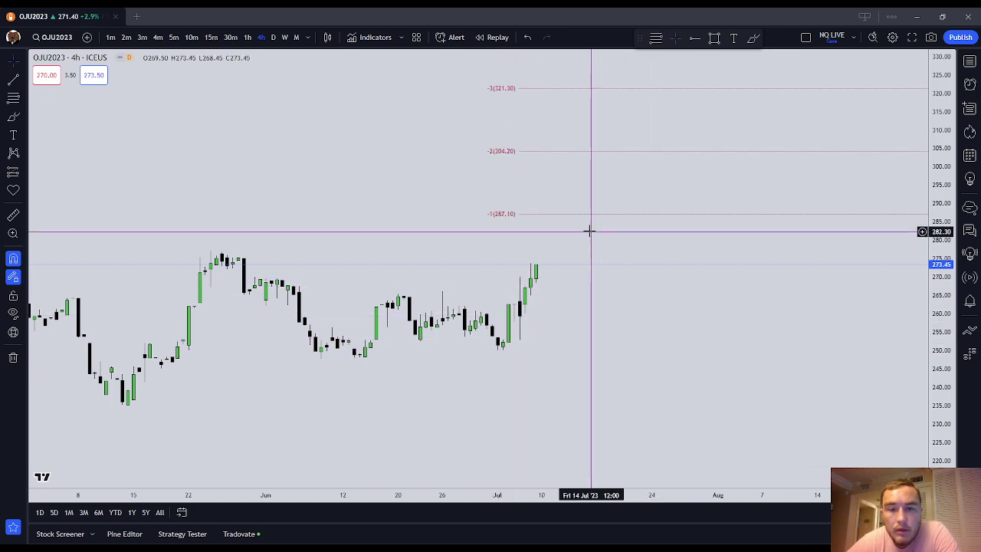
- Brush an arrow from the latest candle up to the -1 (287.10) level and underline that level
scroll(582, 221, "down", 8)
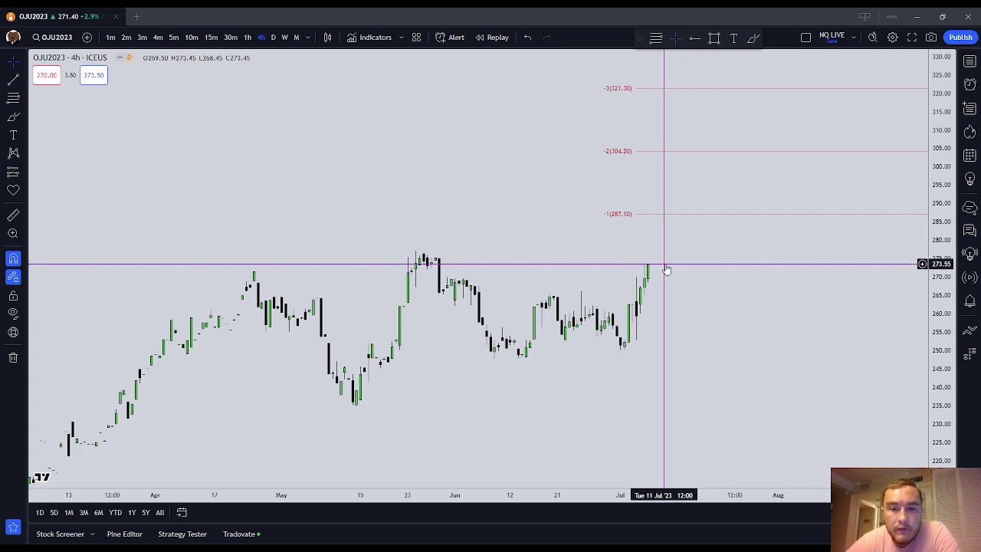
left_click_drag(692, 260, 645, 290)
scroll(645, 290, "up", 1)
left_click(13, 116)
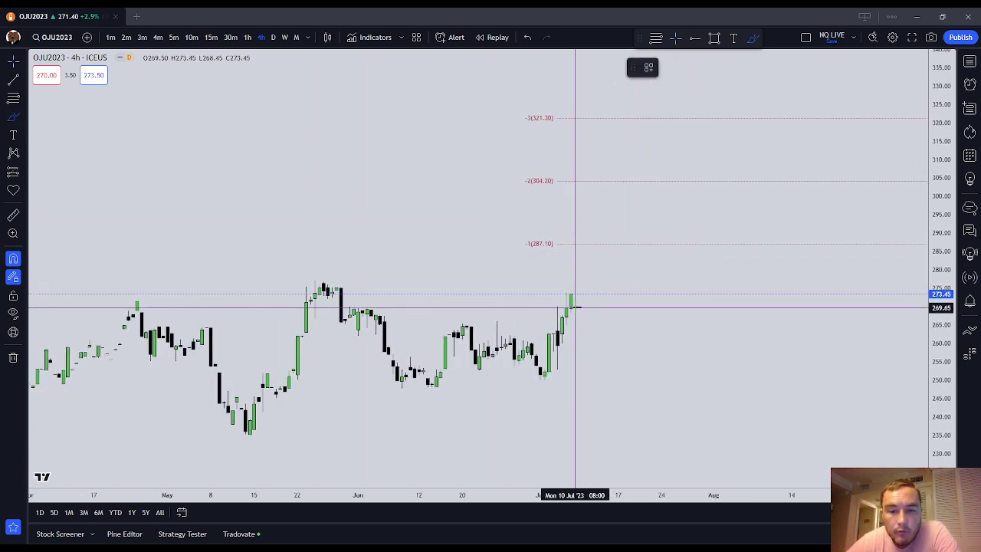
mouse_move(580, 295)
left_mouse_down()
mouse_move(594, 249)
mouse_move(628, 245)
left_mouse_up()
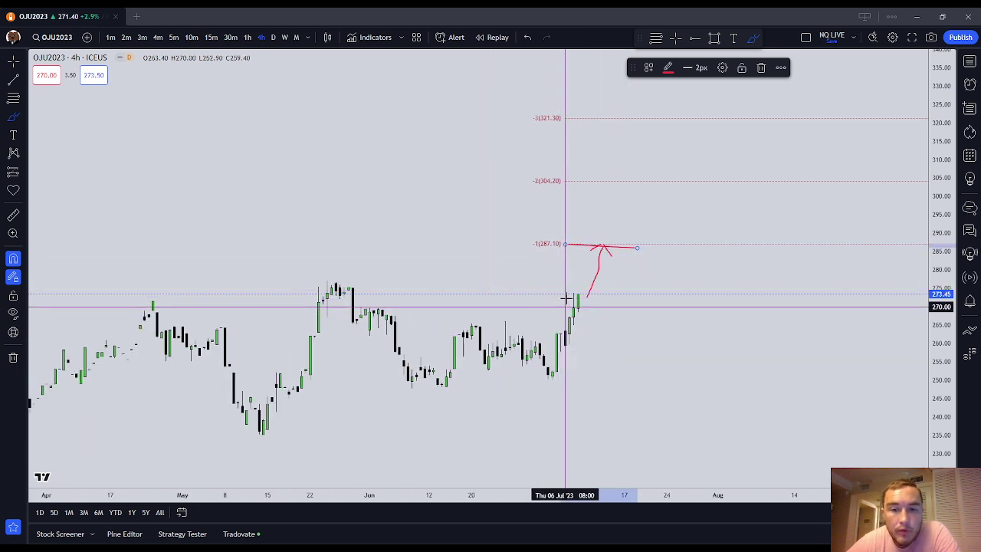
- Underline the -2 (304.20) level with the brush and draw a downward arrow from the -1 level to about 267
left_click_drag(557, 181, 653, 181)
mouse_move(617, 244)
left_mouse_down()
mouse_move(642, 307)
mouse_move(648, 290)
left_mouse_up()
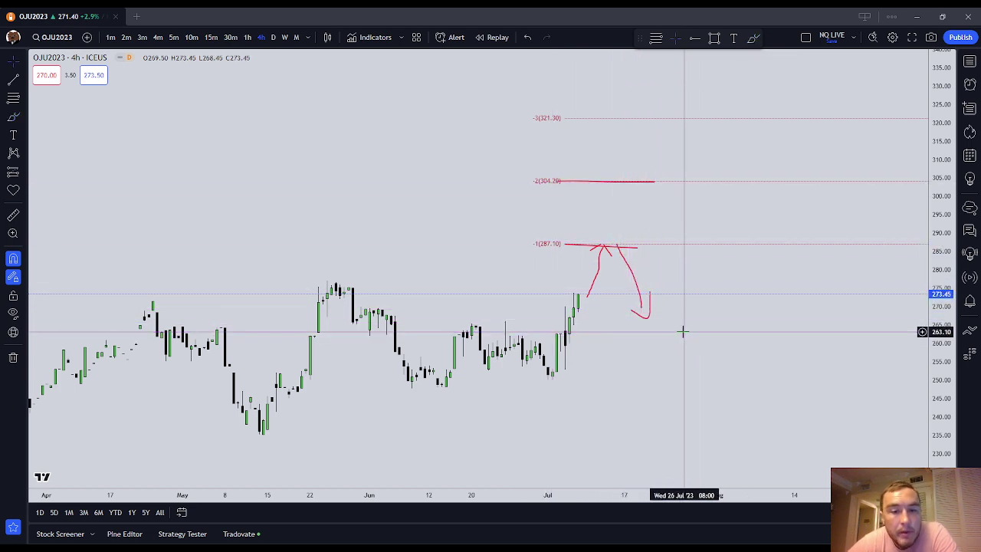
- Draw two horizontal trend lines from the 5 June drop to just past the latest candle, at 265.00 and about 259
scroll(681, 331, "down", 2)
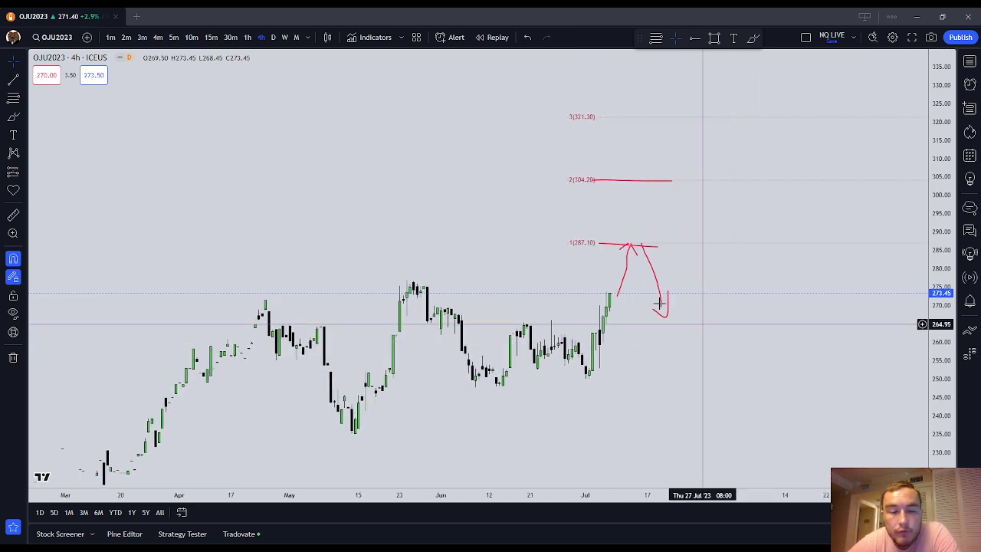
left_click(13, 117)
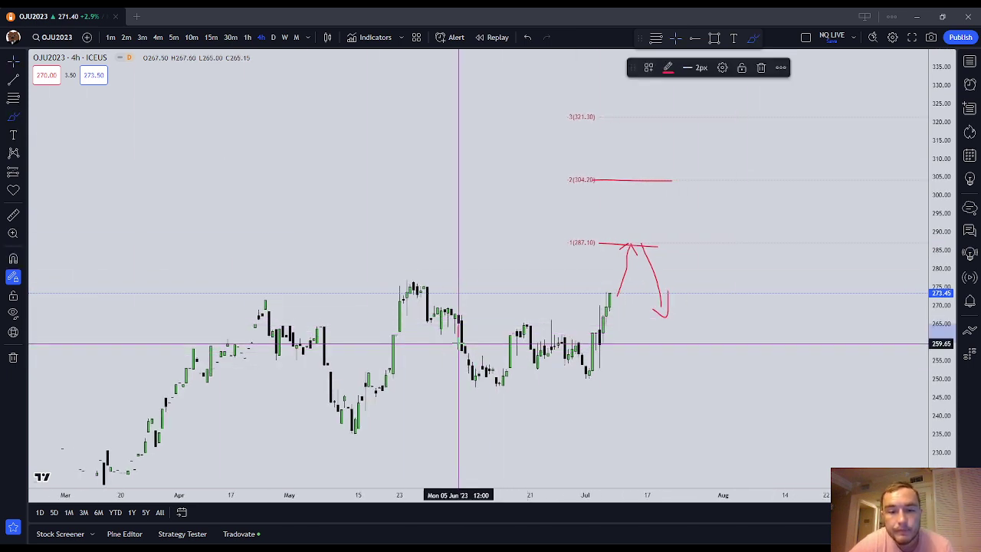
left_click(760, 68)
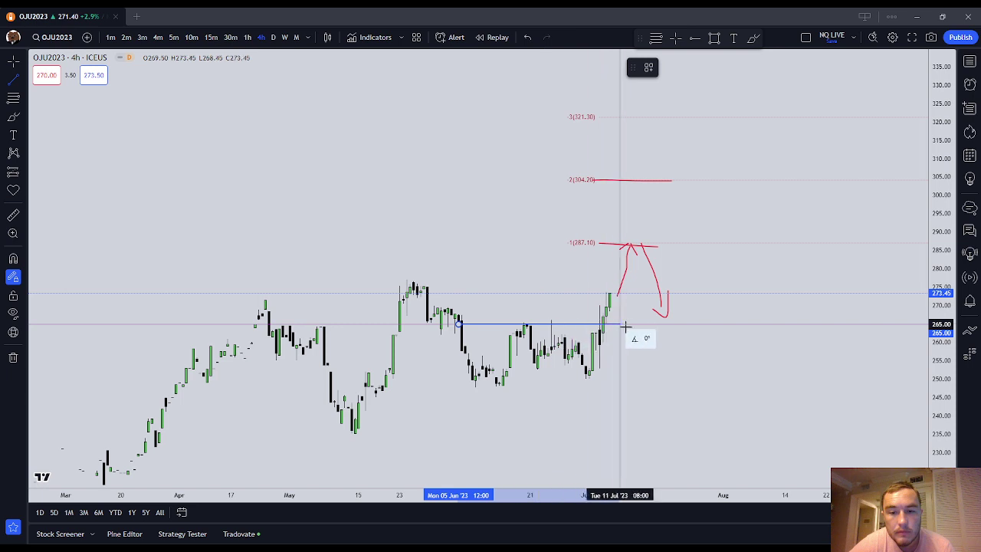
left_click_drag(464, 345, 636, 345)
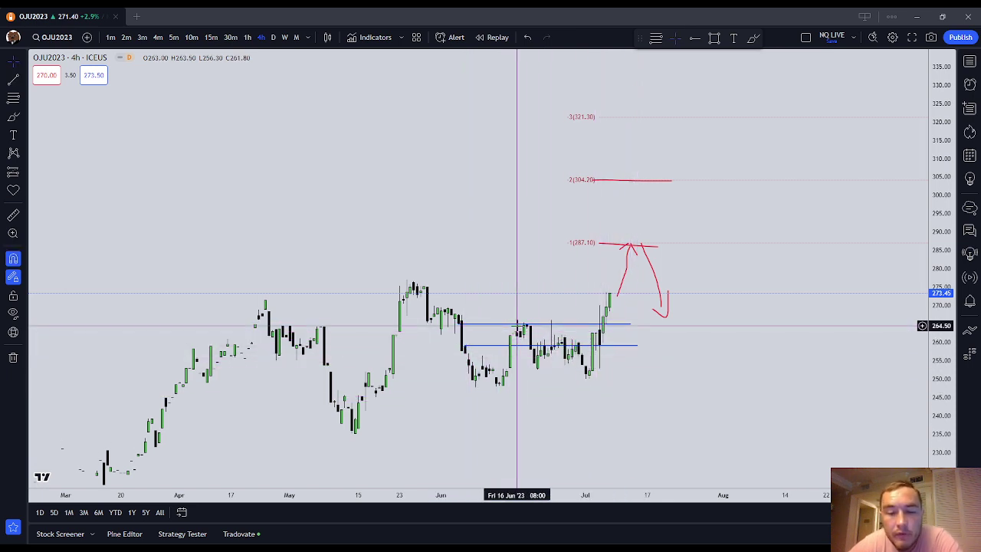
- Turn off magnet snapping and circle with the brush where the July candles cross the 265.00 line
left_click(10, 116)
left_click(13, 259)
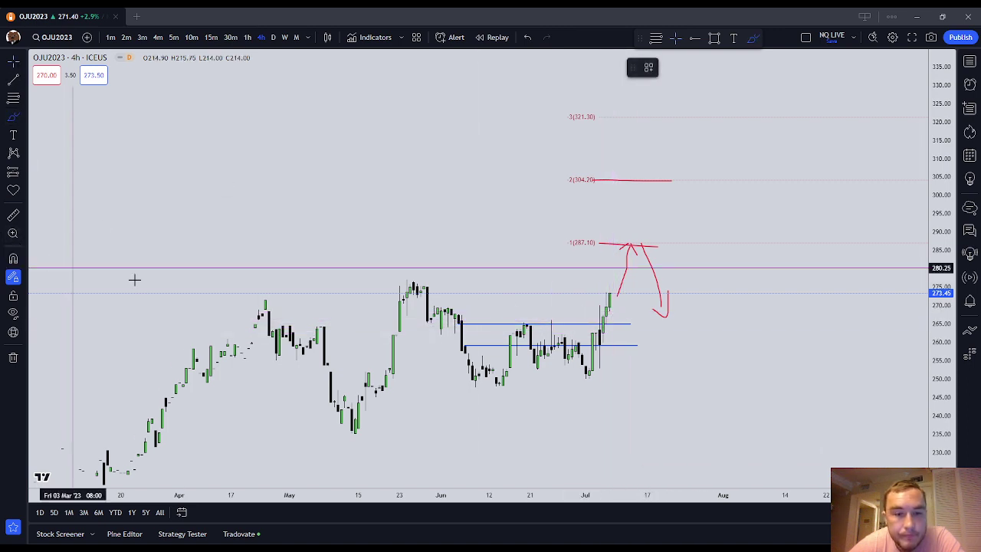
mouse_move(613, 322)
left_mouse_down()
mouse_move(596, 327)
mouse_move(613, 321)
left_mouse_up()
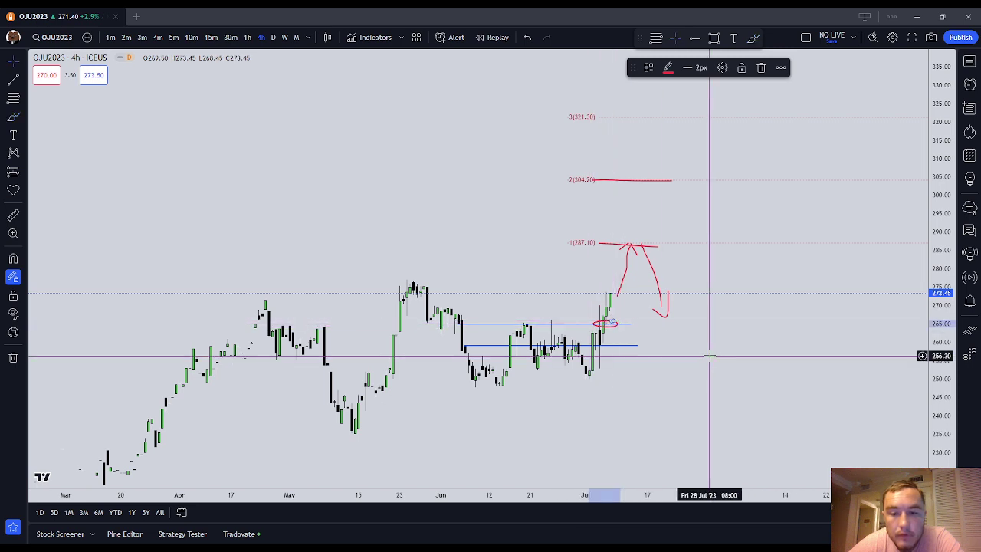
key("Escape")
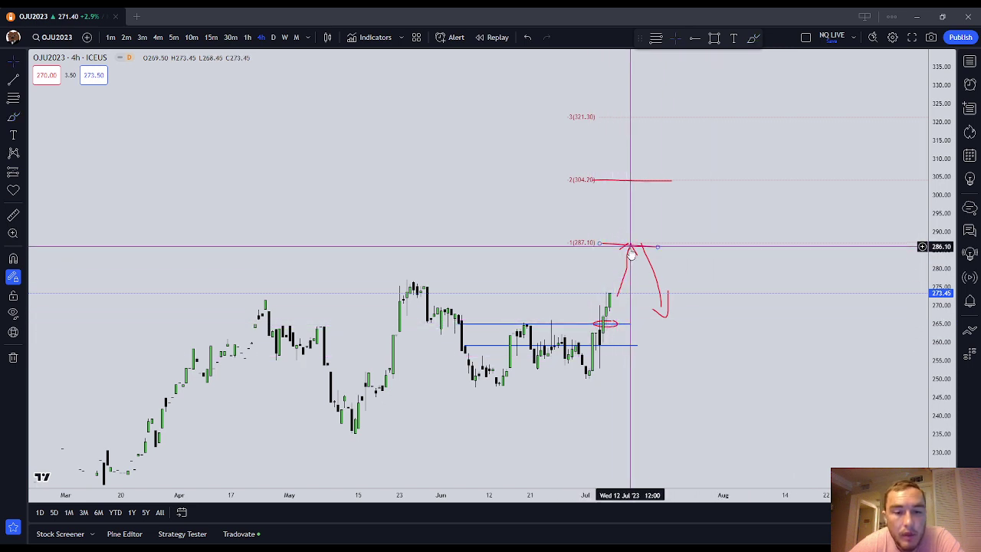
- Search the futures symbols for OJ and load the continuous contract OJ1! on the chart
left_click_drag(719, 429, 689, 438)
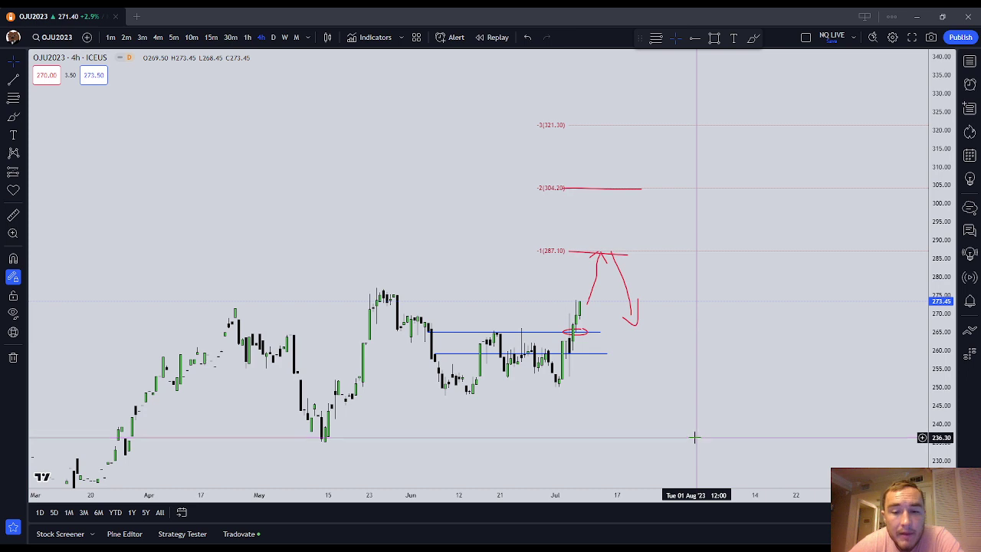
left_click(53, 38)
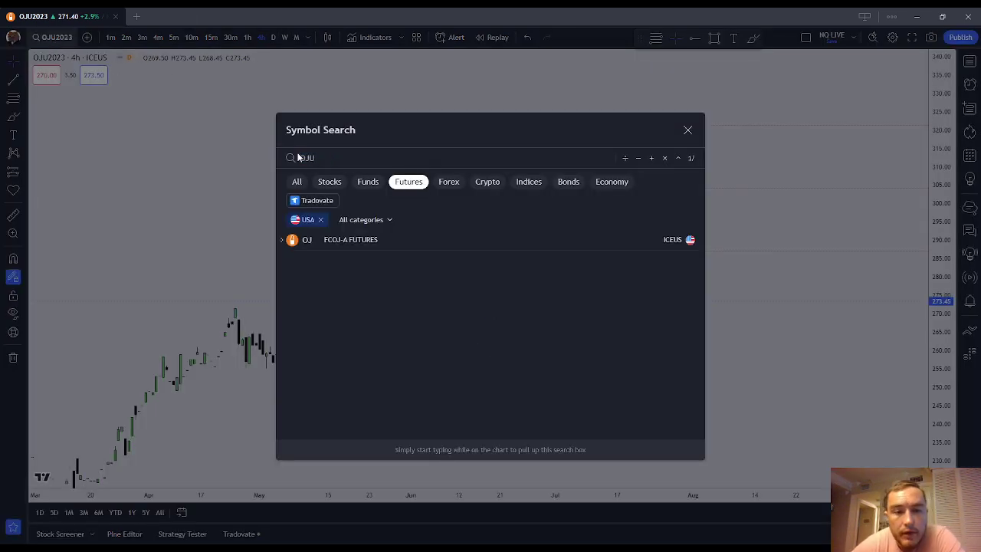
left_click(281, 240)
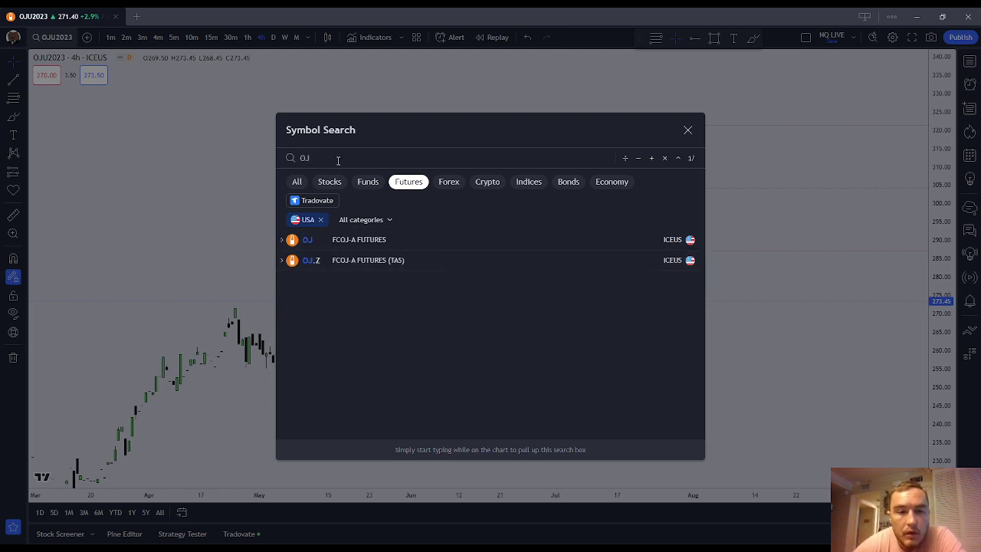
left_click(281, 239)
left_click(367, 259)
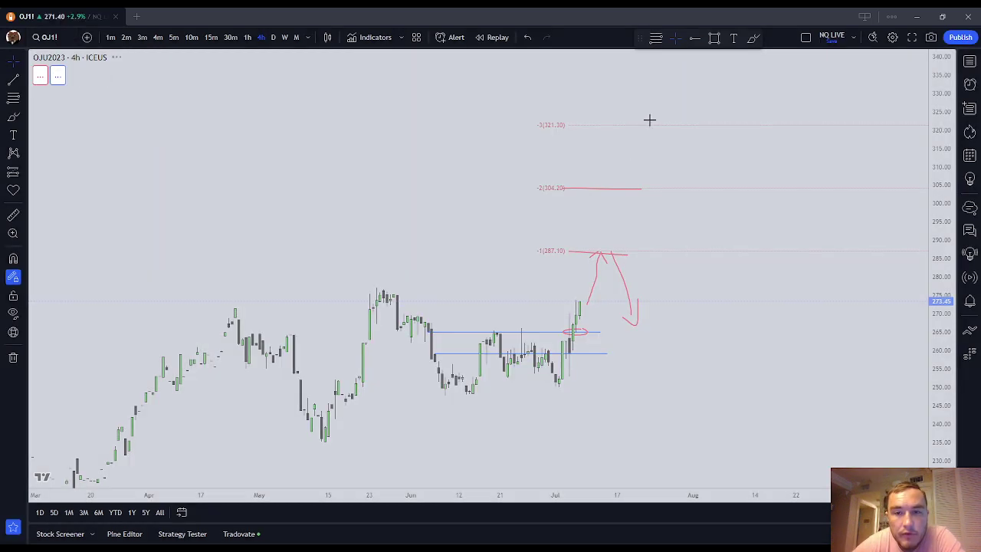
- Switch to the weekly timeframe and circle the low of the late-May down candle, about 276, with the brush
left_click(283, 38)
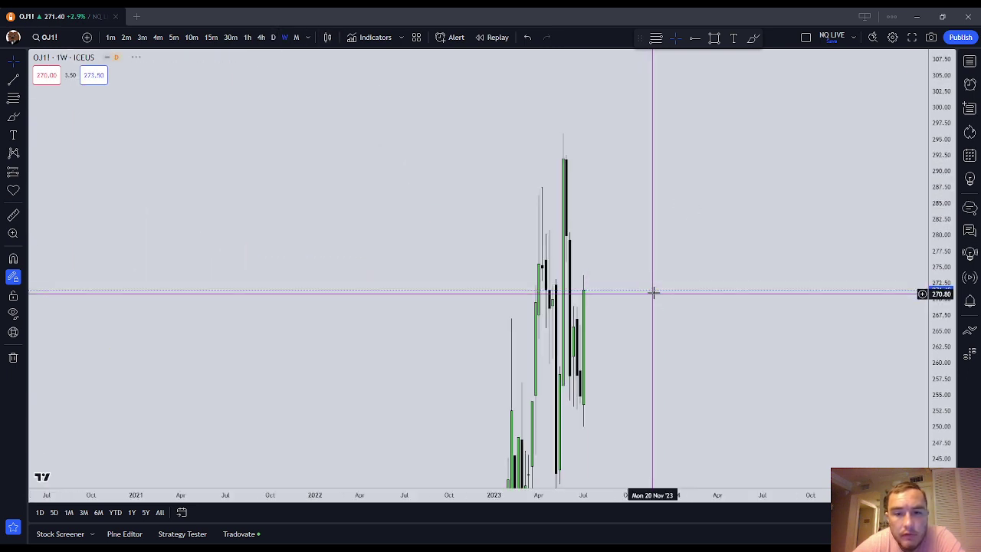
scroll(654, 286, "up", 5)
left_click_drag(450, 291, 567, 297)
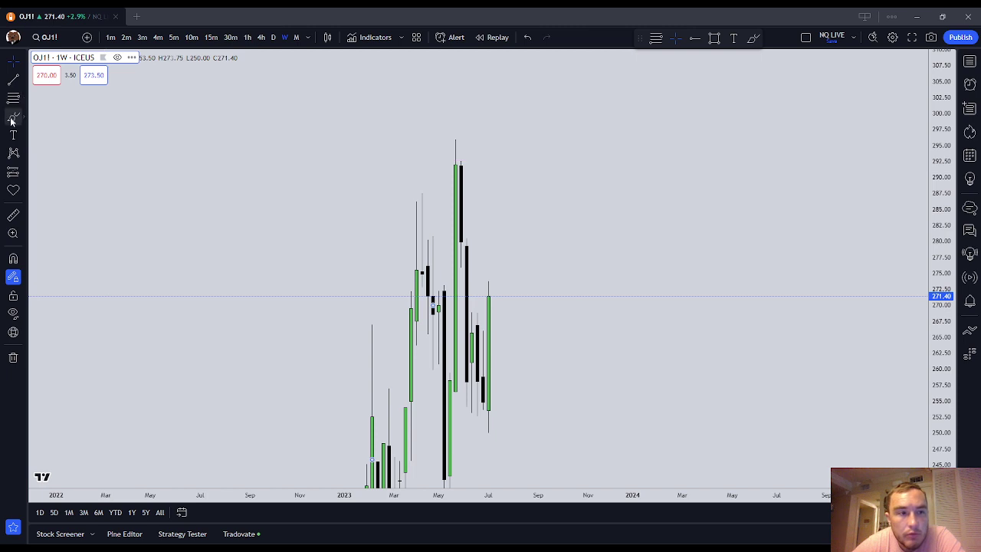
left_click(13, 83)
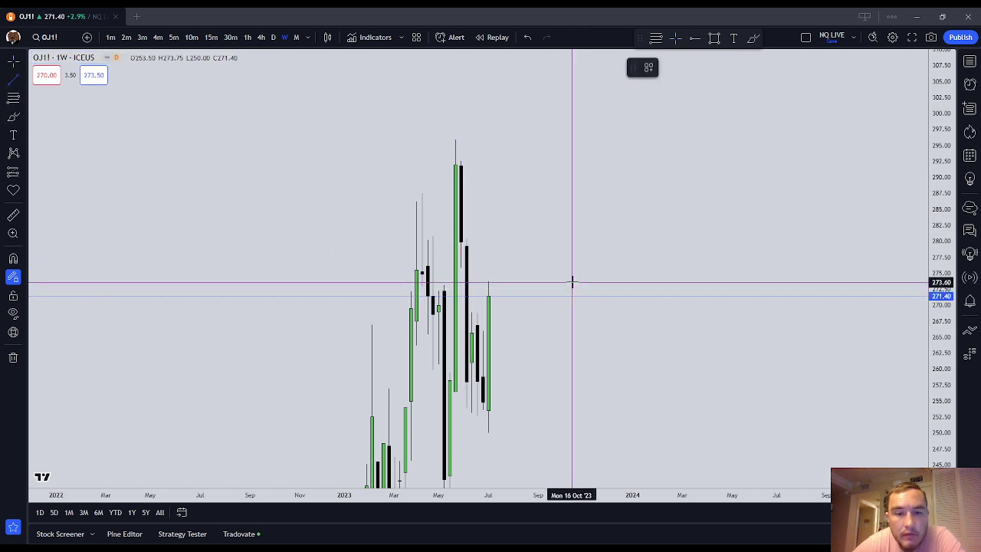
left_click(13, 115)
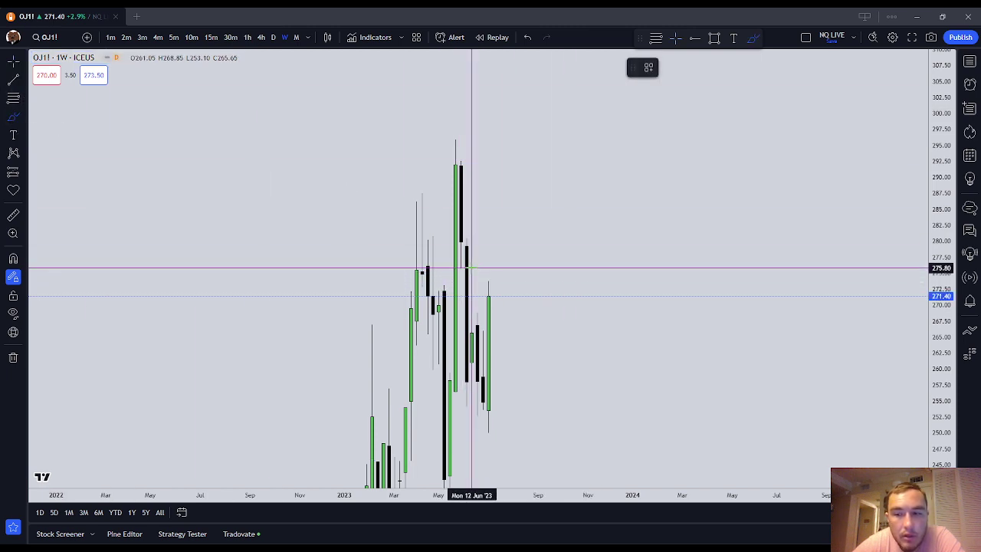
mouse_move(471, 268)
left_mouse_down()
mouse_move(466, 259)
mouse_move(444, 264)
mouse_move(465, 262)
left_mouse_up()
key("Escape")
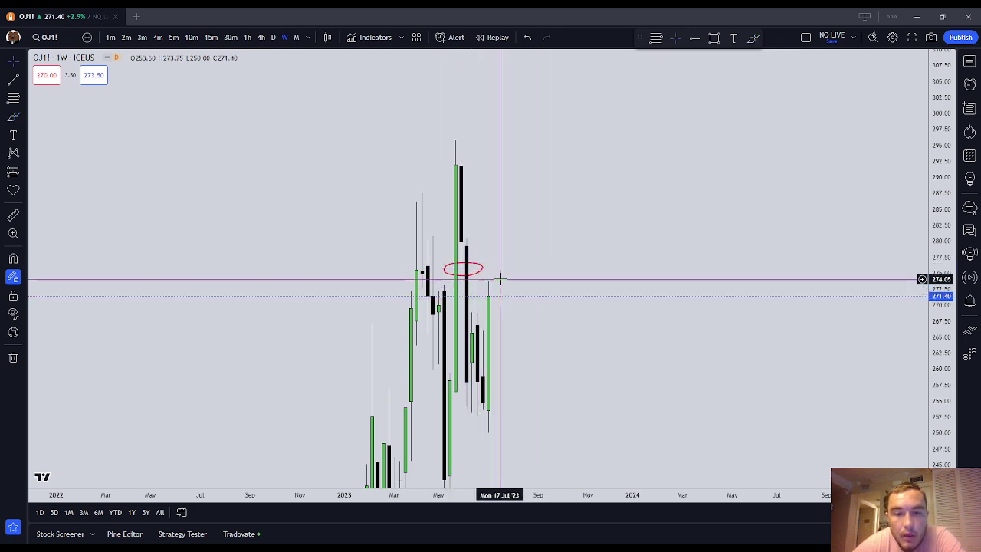
- Draw a magnet-snapped horizontal trend line from the circled low, about 276, to early September, and switch to the daily timeframe
left_click(13, 79)
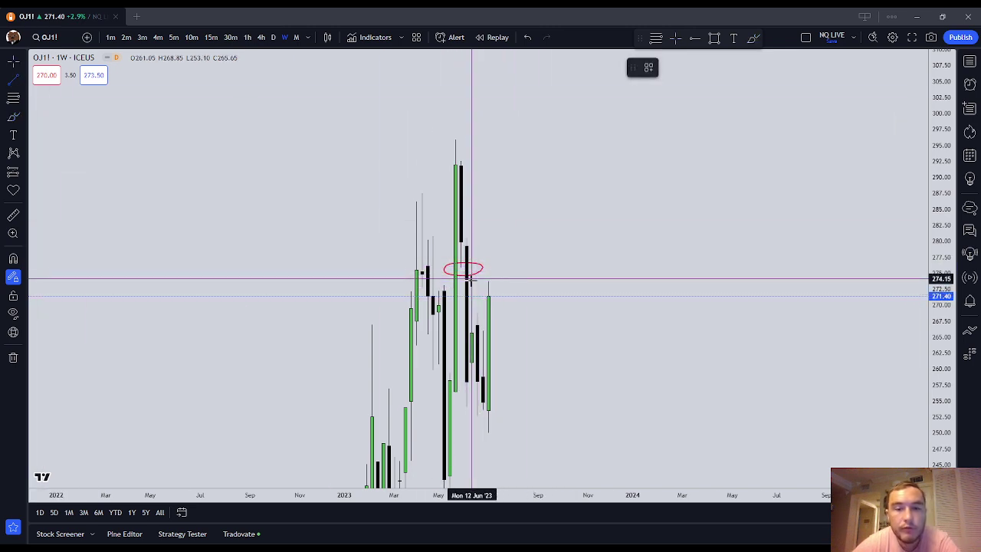
left_click(13, 258)
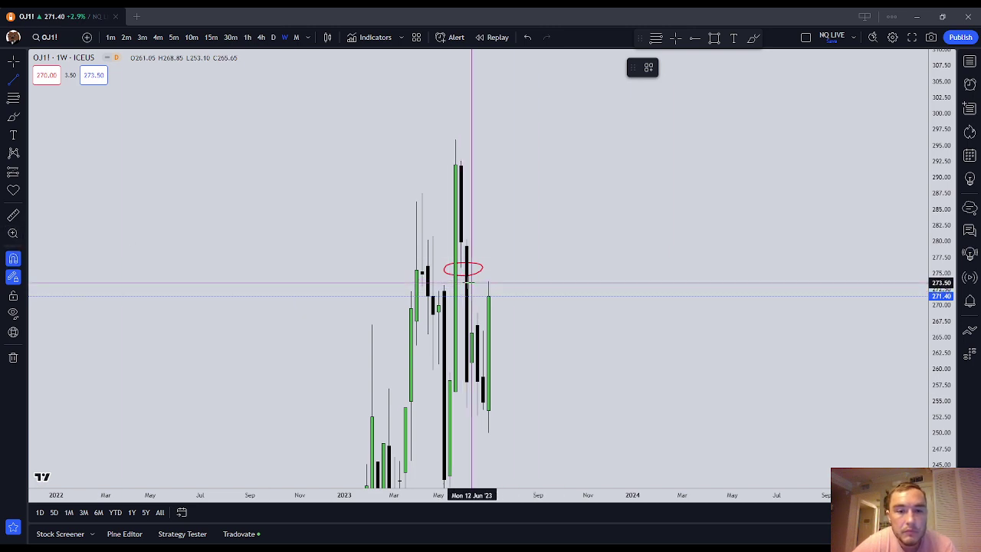
left_click(544, 278)
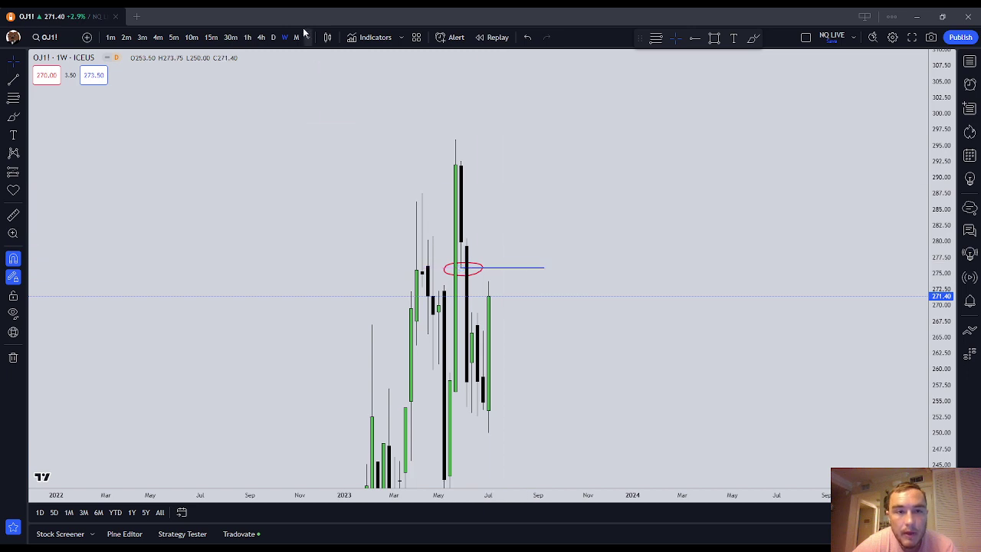
left_click(273, 36)
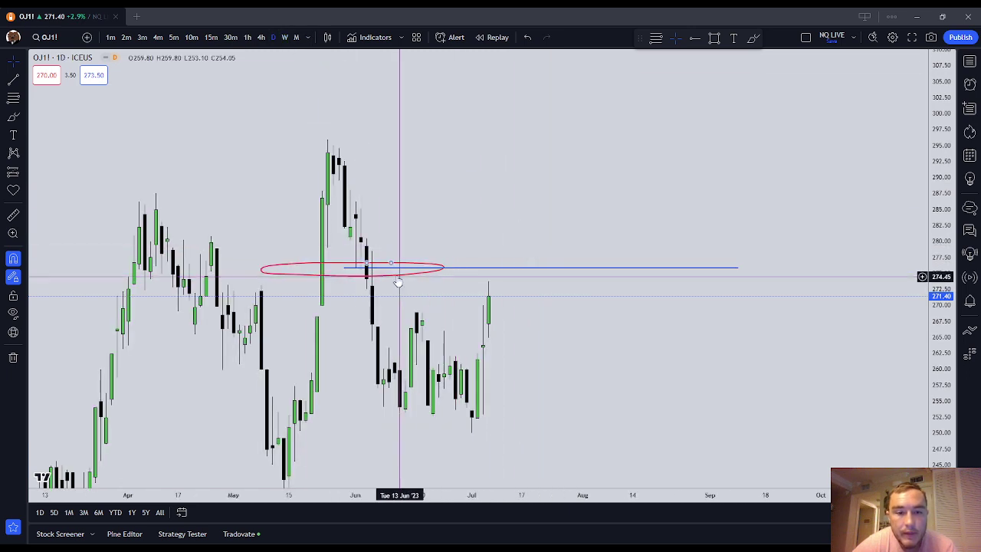
- Delete the red brush ellipse around the line near 276 and circle the early-June candles crossing that line with the brush
left_click(373, 271)
left_click(370, 261)
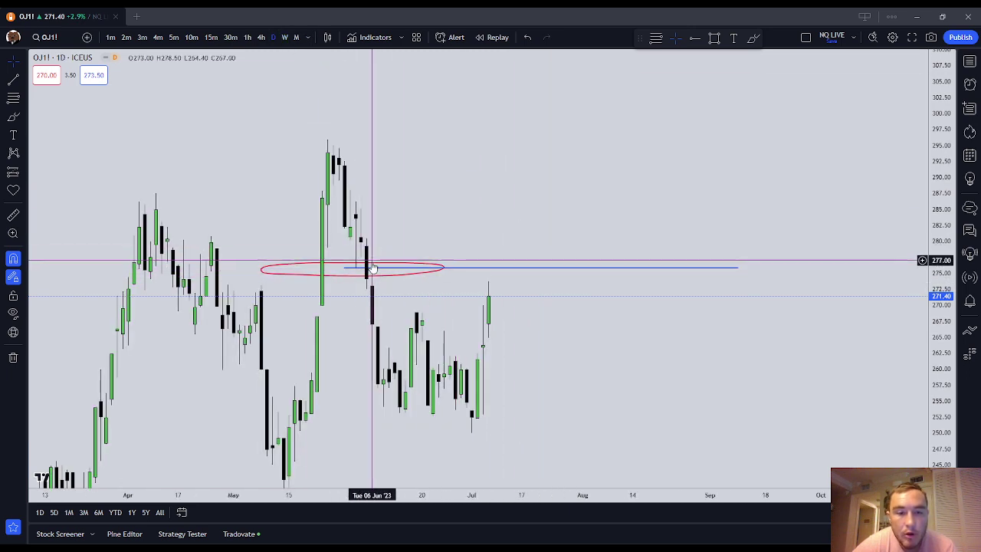
left_click(384, 273)
left_click(758, 68)
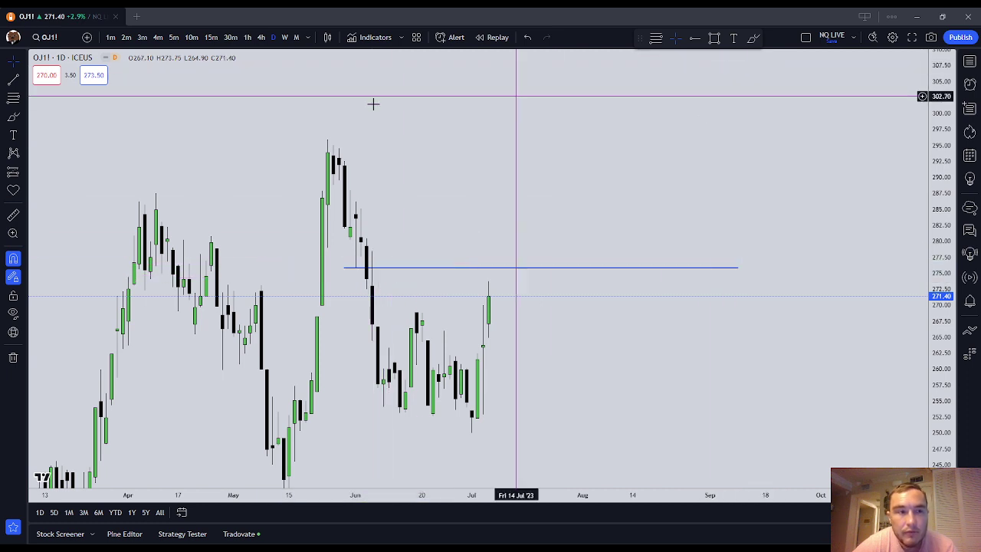
left_click(13, 117)
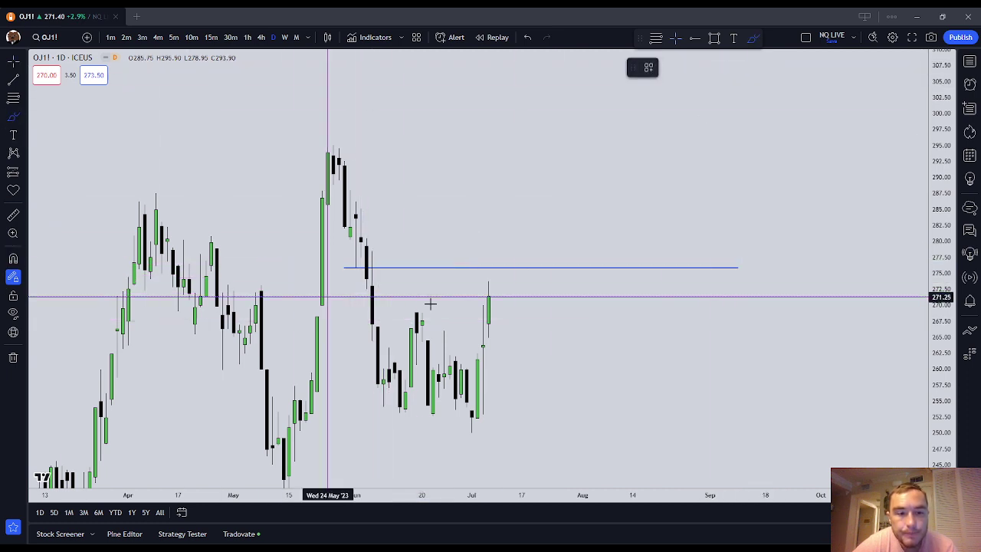
mouse_move(363, 293)
left_mouse_down()
mouse_move(385, 291)
mouse_move(388, 251)
mouse_move(372, 248)
mouse_move(366, 273)
left_mouse_up()
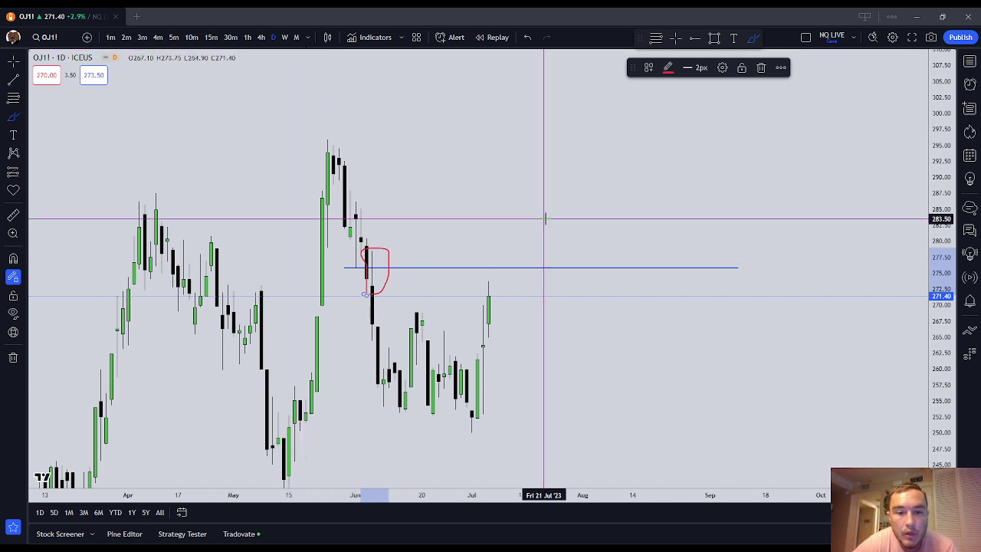
- Switch to the 4-hour timeframe and draw a magnet-snapped Fib retracement on the 6 July candle from its 252.90 low to its 270.00 high
left_click(262, 38)
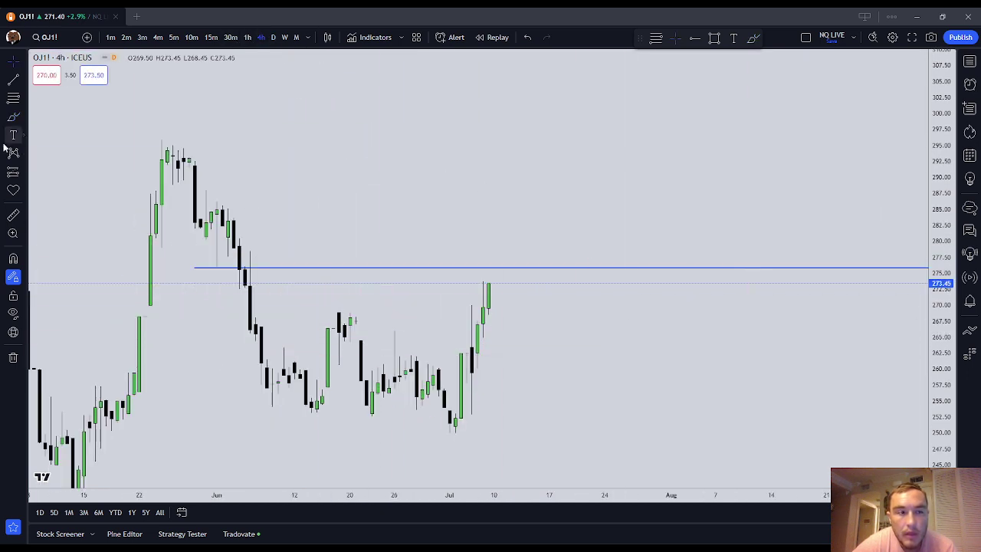
left_click(13, 259)
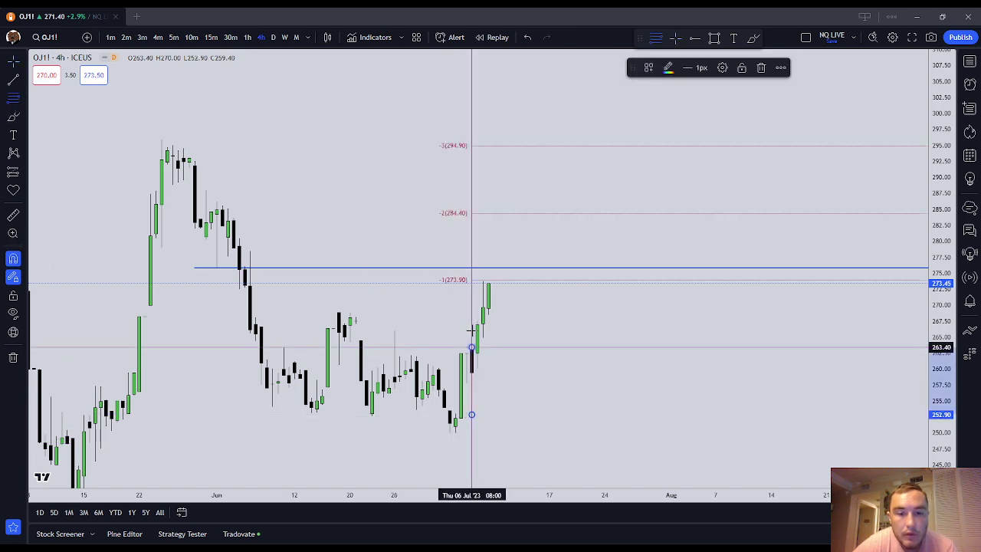
key("Escape")
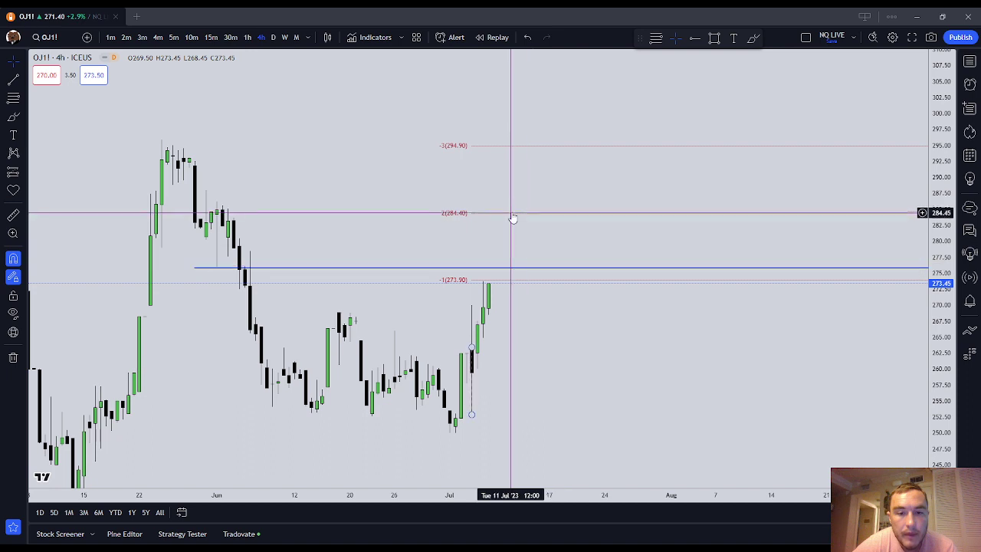
left_click(477, 344)
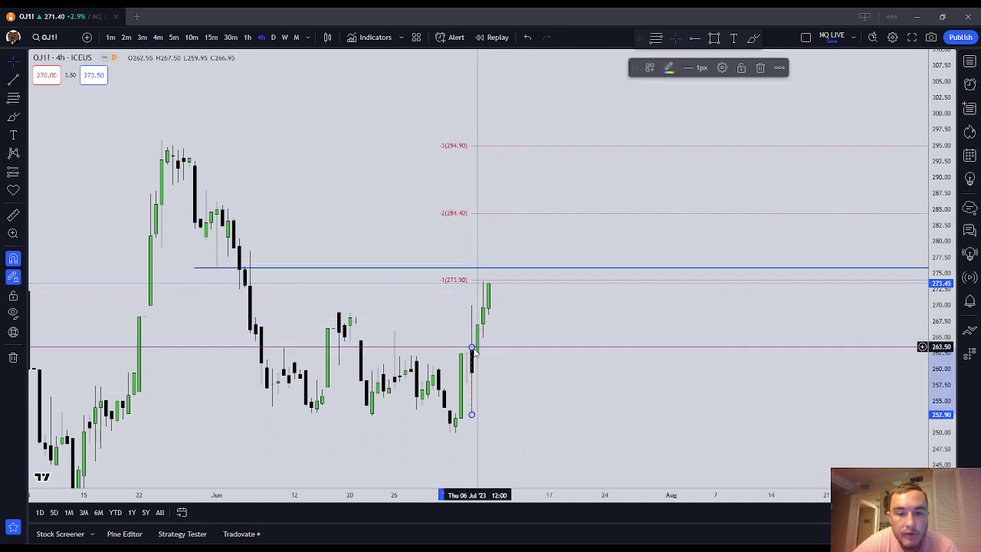
left_click_drag(473, 345, 472, 305)
left_click(563, 335)
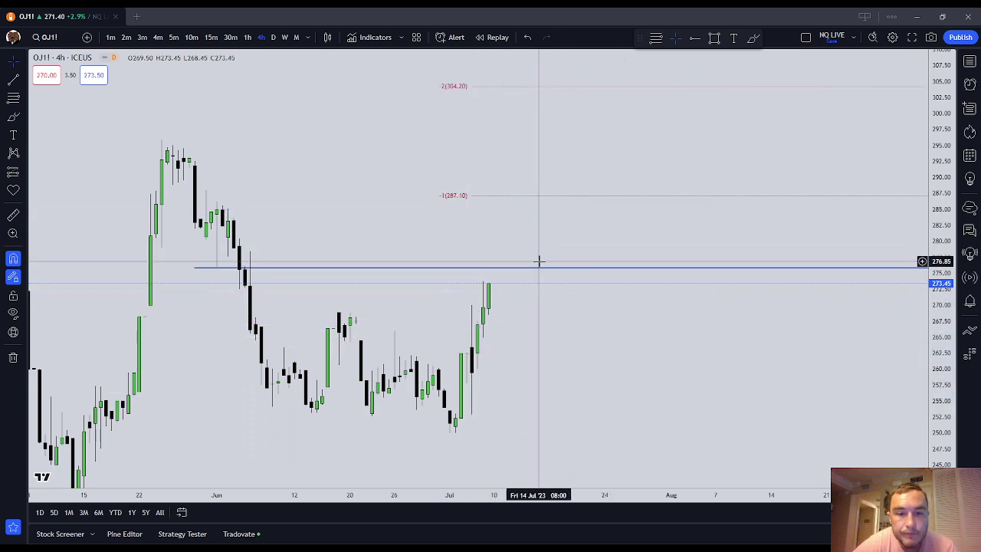
- Set the first level of the Fib retracement to -0.5 in its style settings
double_click(523, 198)
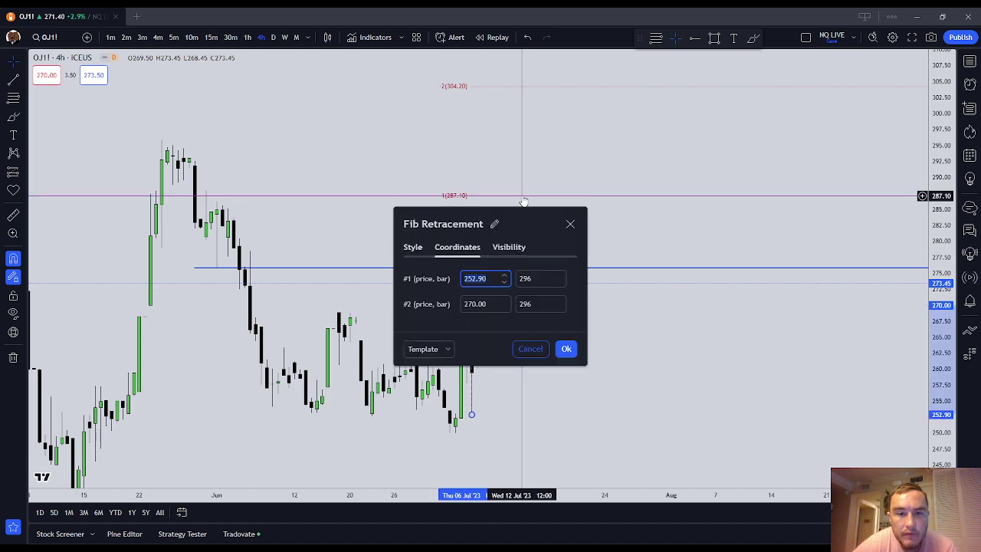
left_click(570, 223)
double_click(577, 197)
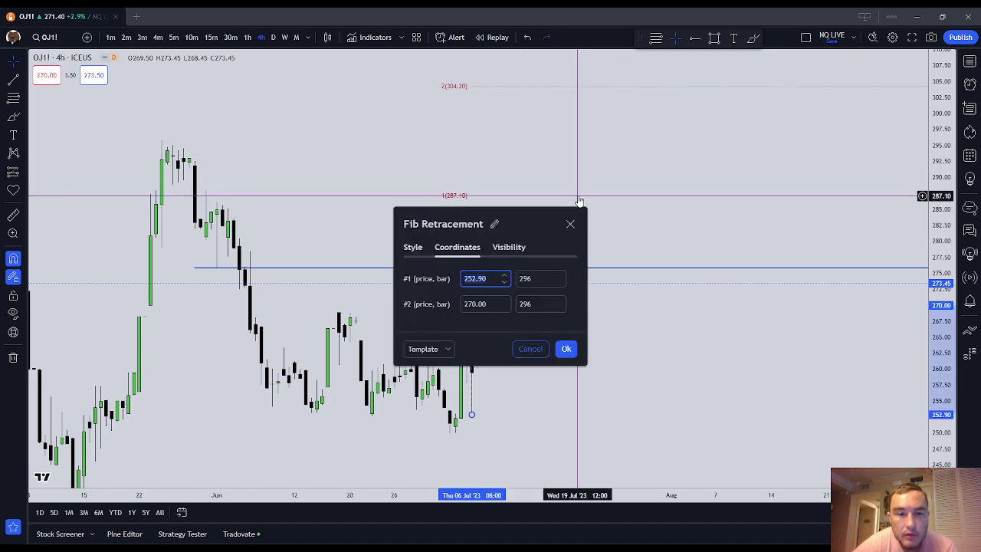
left_click(415, 249)
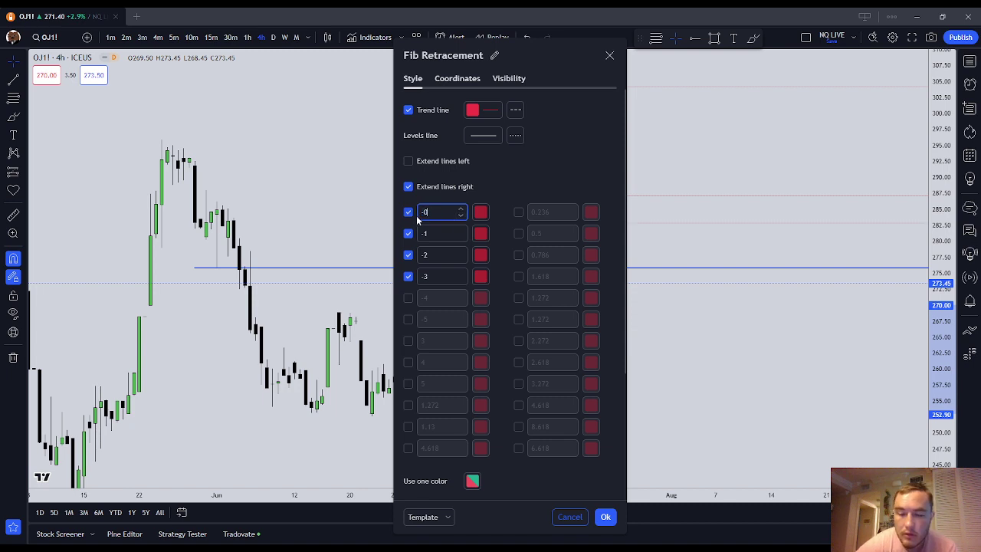
left_click(605, 517)
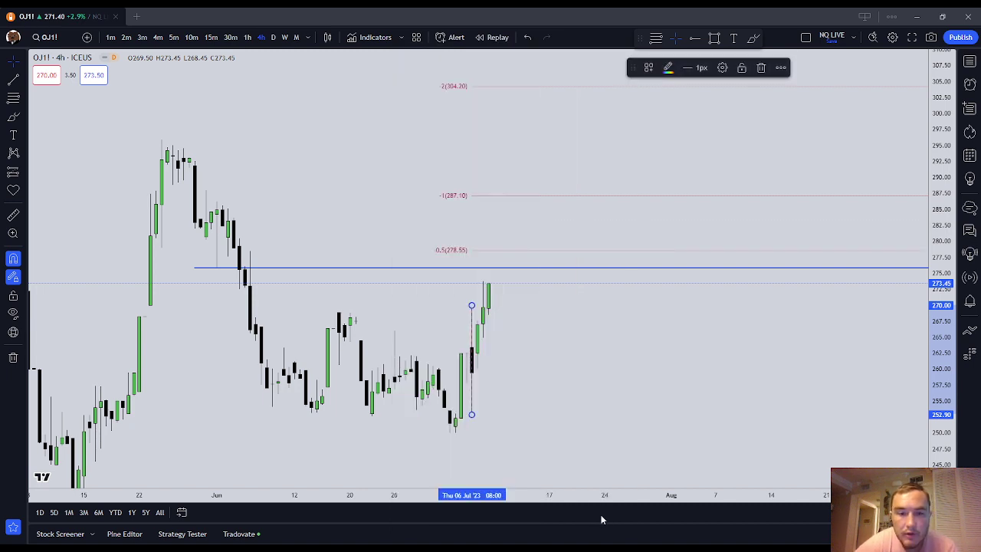
- Switch to the daily timeframe and delete the red brush circle around the early-June candles
left_click(269, 37)
right_click(642, 339)
left_click(521, 262)
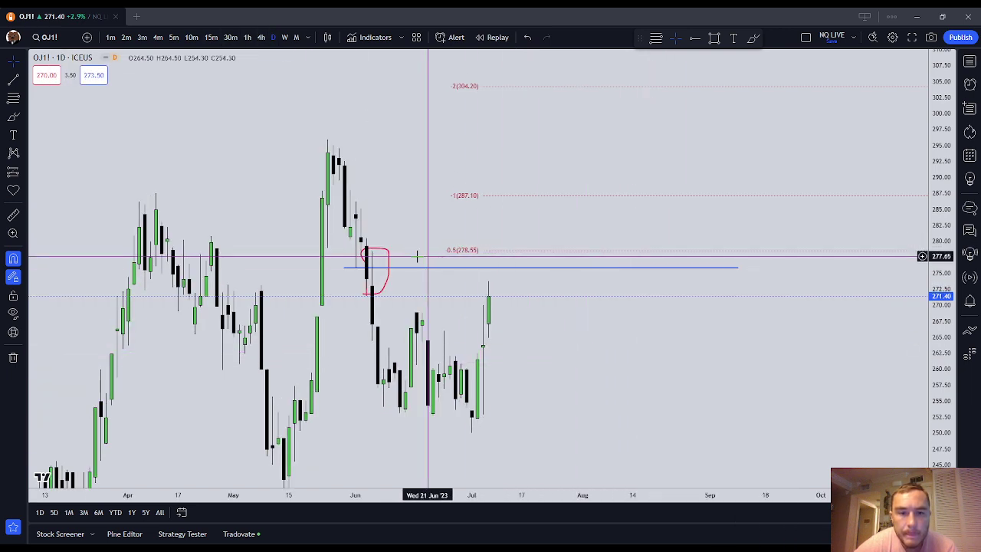
left_click(386, 259)
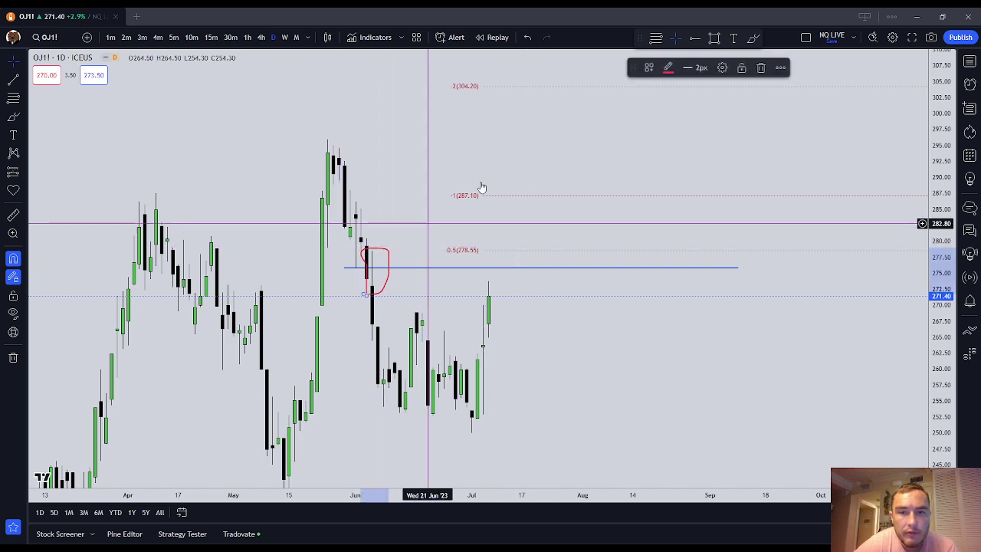
left_click(761, 67)
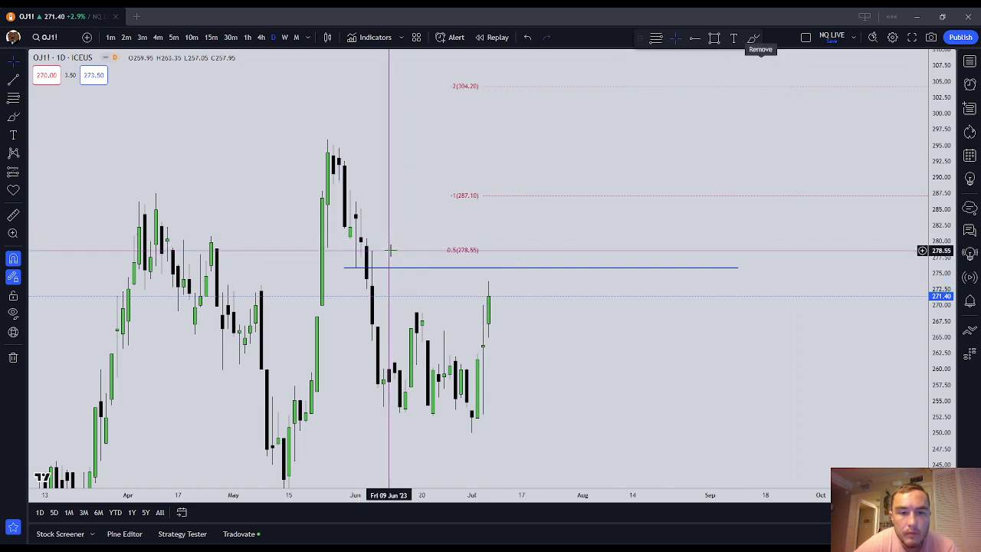
- Draw a horizontal trend line at 280.25 from 31 May to 17 July and remove it again
left_click(11, 99)
key("Escape")
left_click_drag(194, 115, 185, 116)
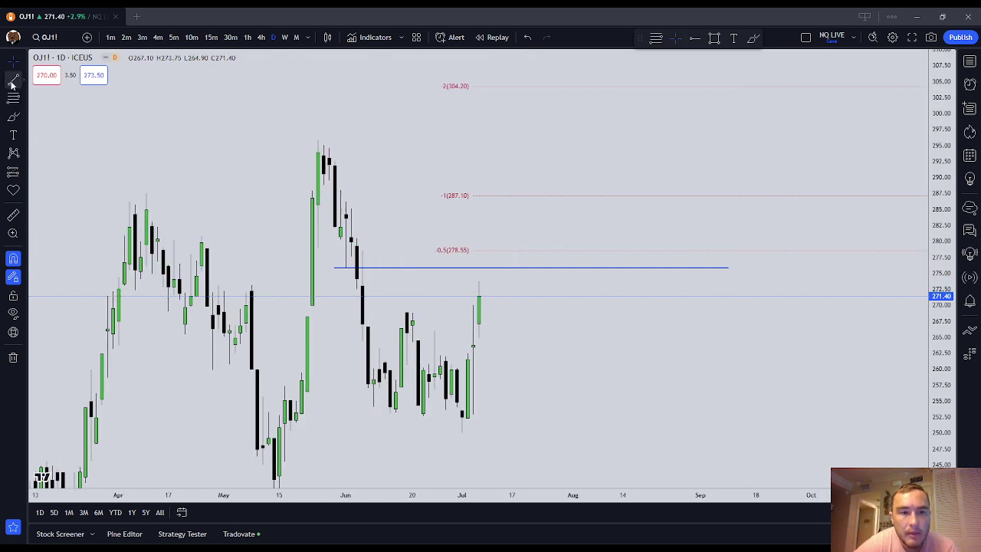
left_click(12, 81)
left_click(340, 239)
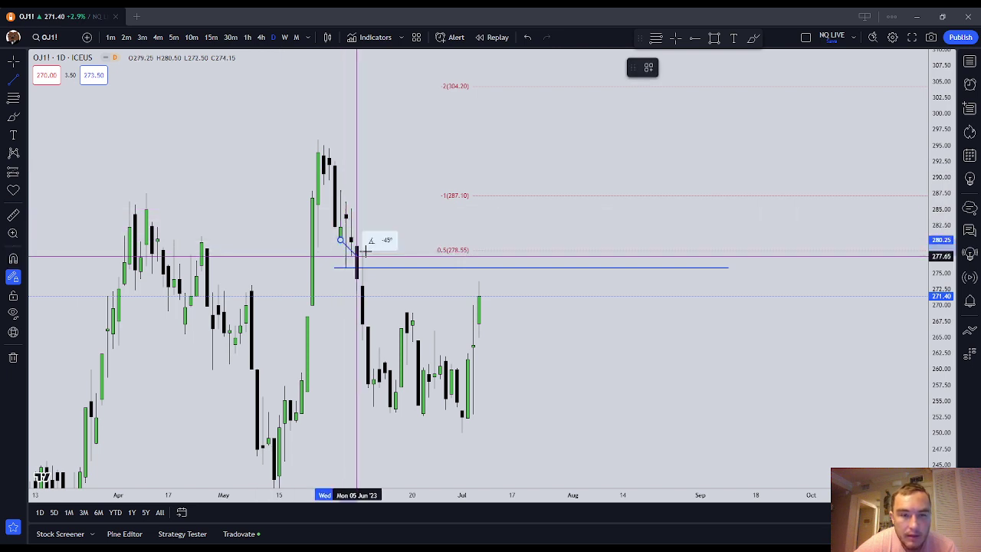
left_click(512, 240)
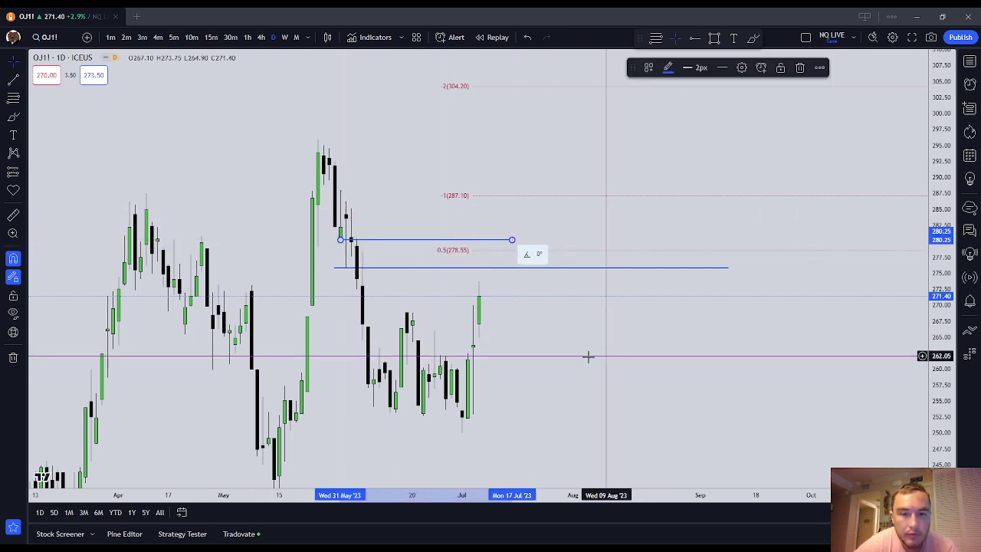
left_click(486, 239)
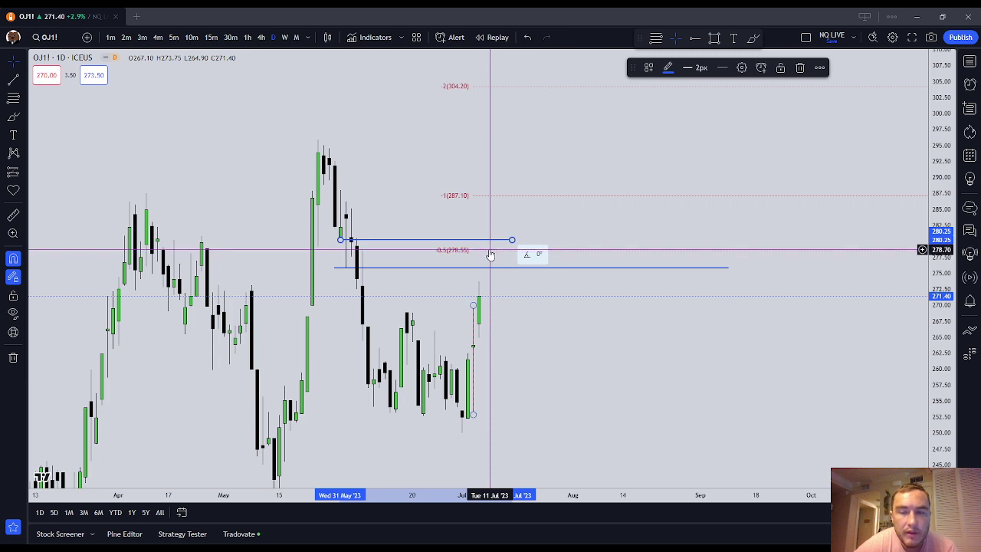
left_click(799, 68)
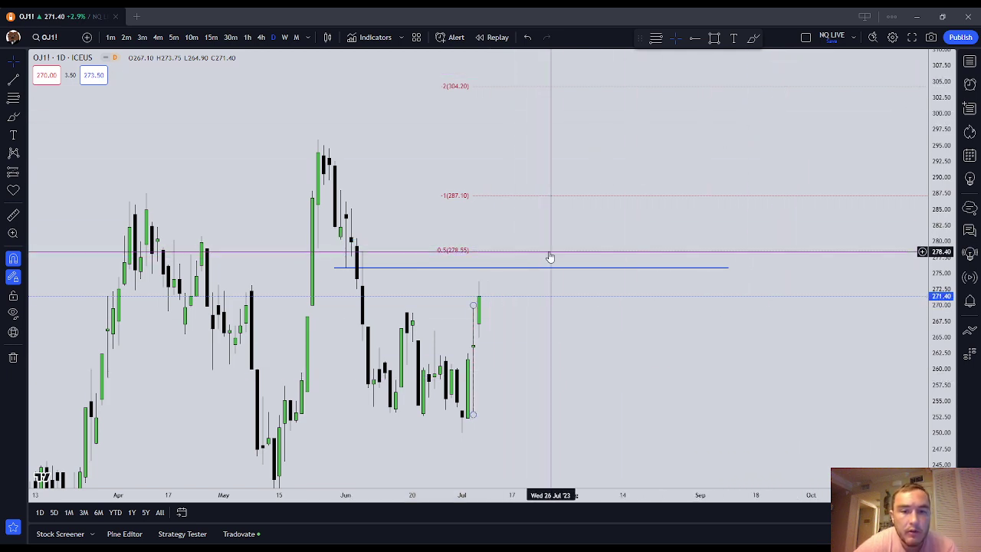
- Draw two horizontal trend lines ending on 16 June: one at 289.50 from the 26 May low, one at 288.00 from the 31 May high
left_click_drag(576, 351, 573, 345)
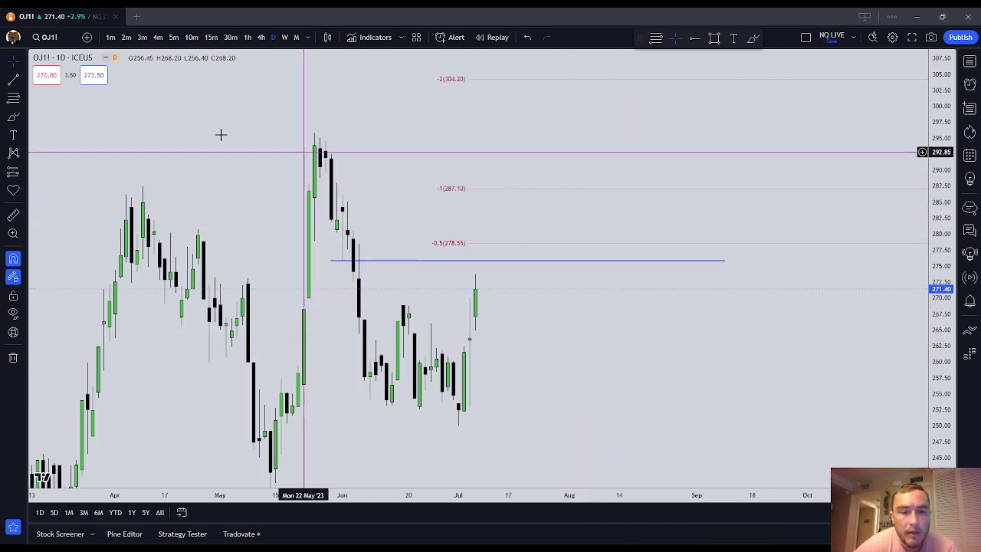
left_click(13, 116)
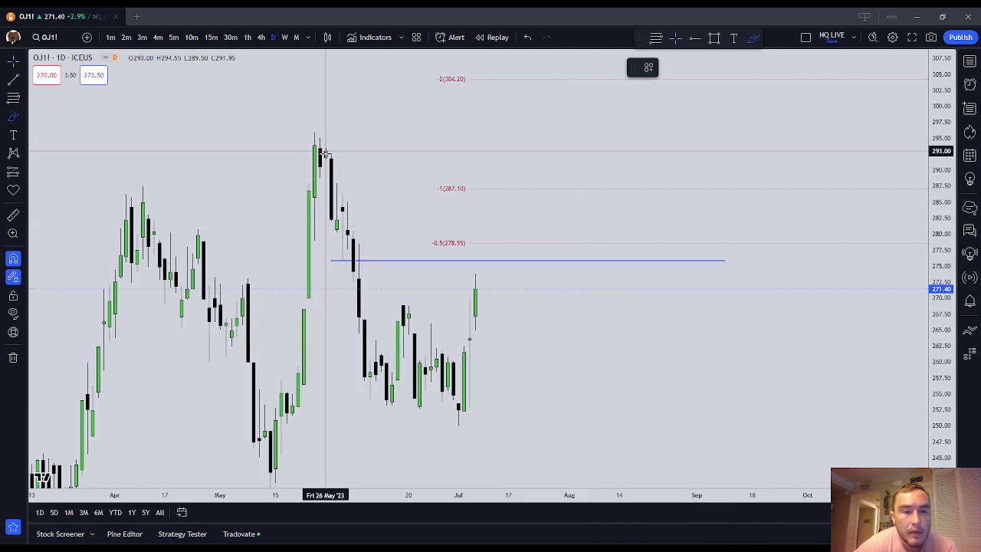
left_click(13, 80)
left_click_drag(325, 174, 403, 173)
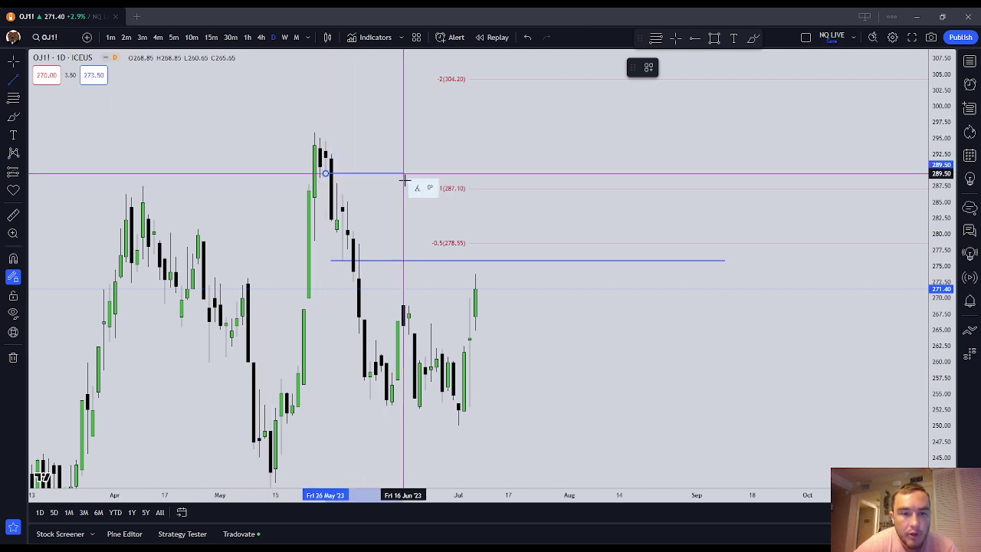
left_click(13, 80)
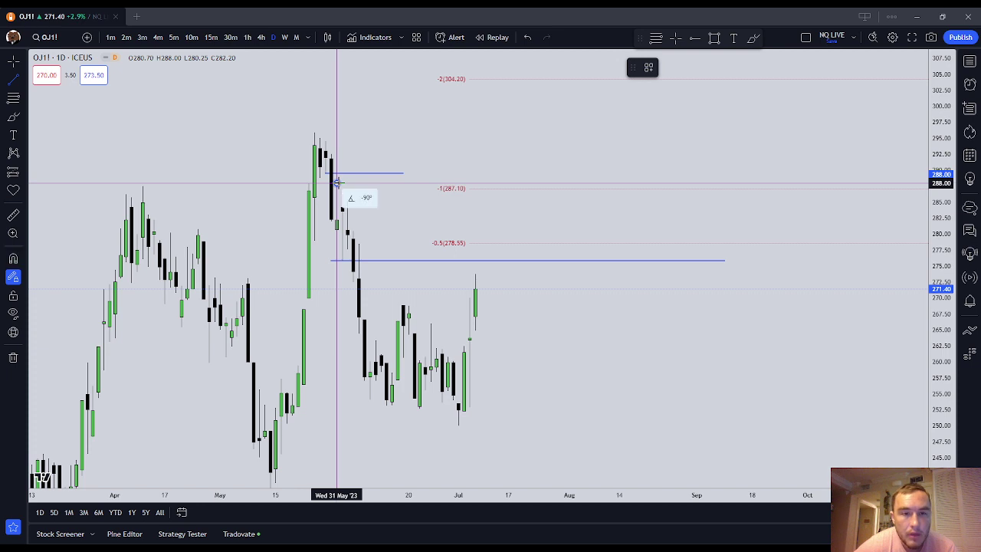
left_click_drag(337, 181, 403, 182)
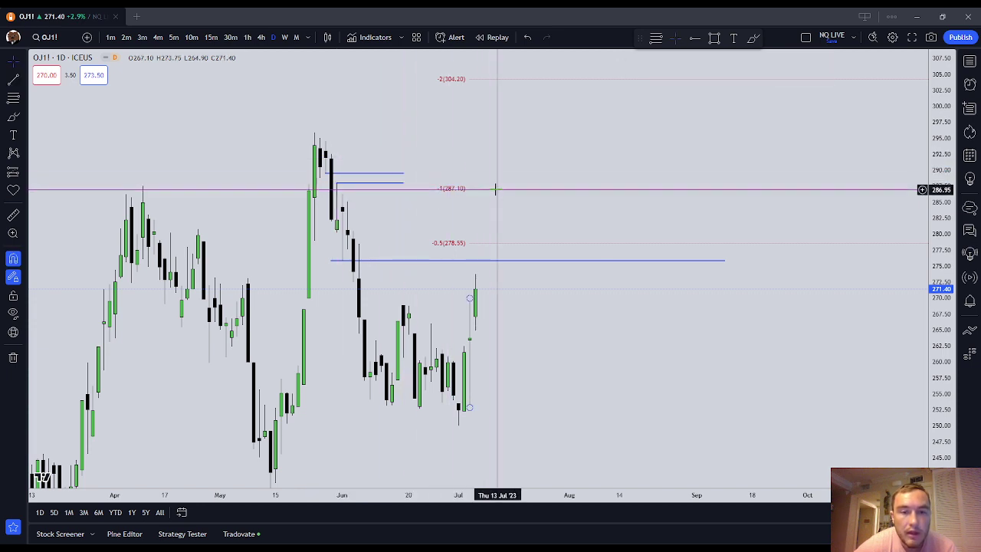
left_click(341, 183)
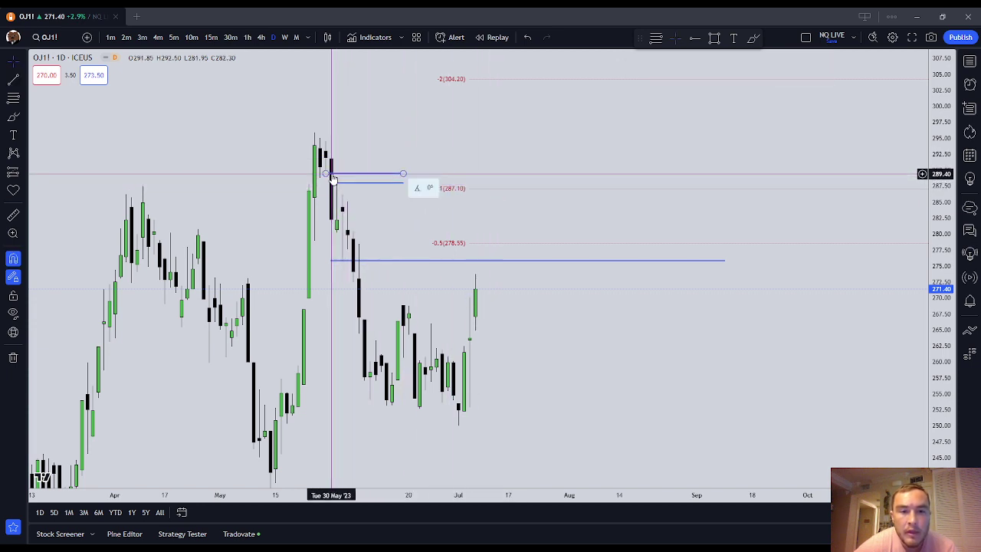
- Circle the gap between the 289.50 and 288.00 lines with the brush and shift the circle slightly to the right
left_click(13, 117)
left_click_drag(343, 167, 345, 186)
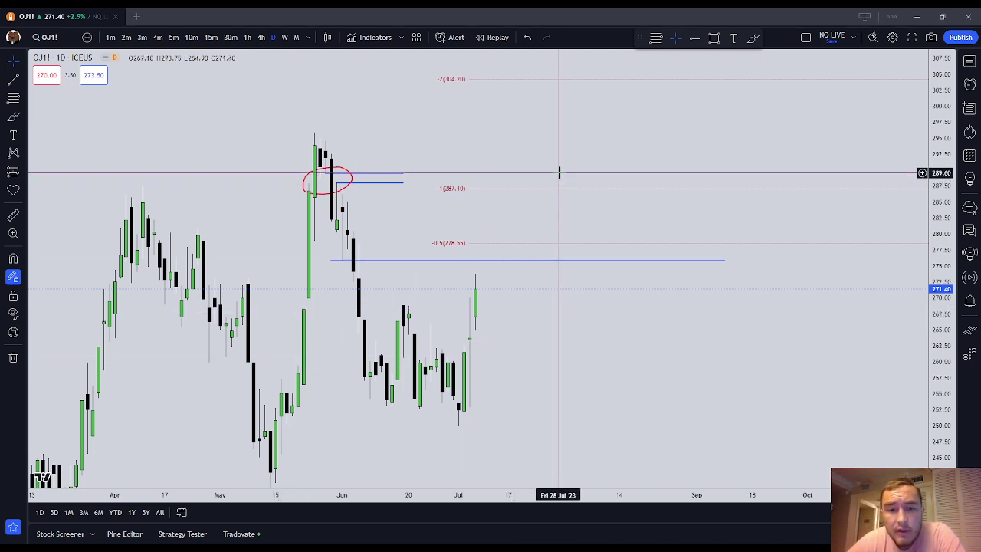
left_click_drag(349, 181, 353, 175)
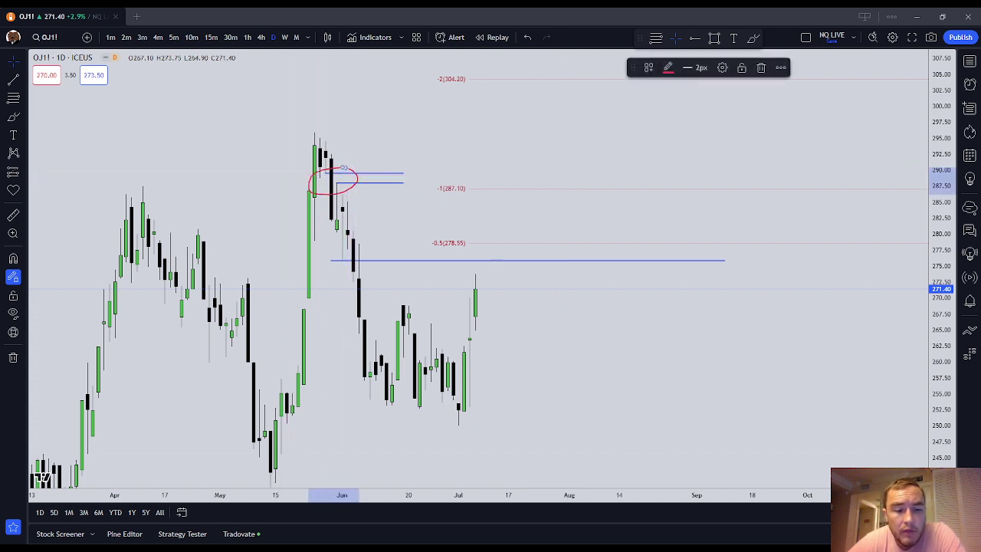